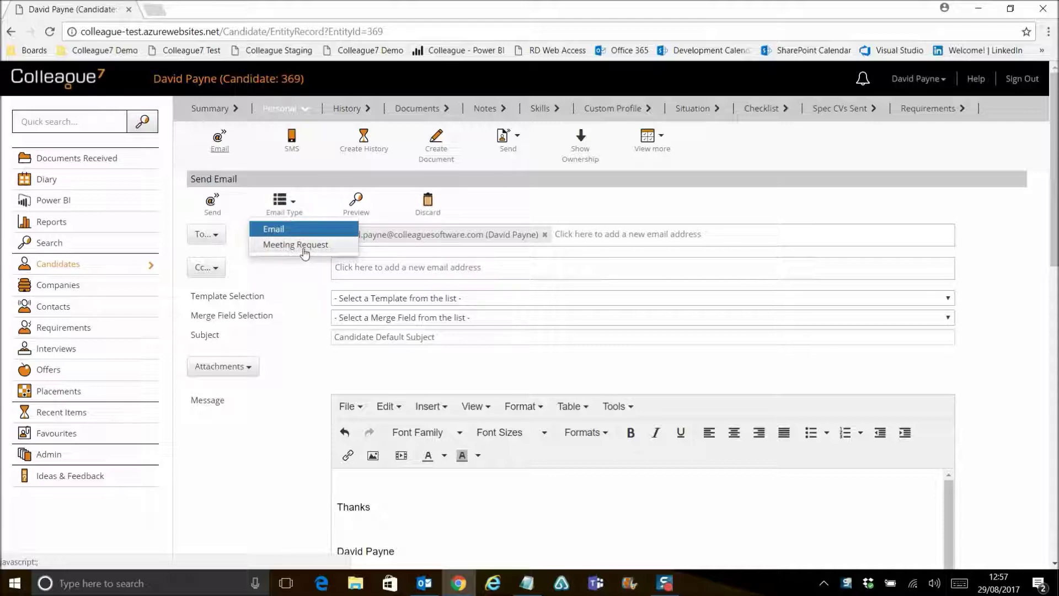
Step: Change the email type of the candidate's message to Meeting Request
{"action": "left_click", "coordinate": [305, 252]}
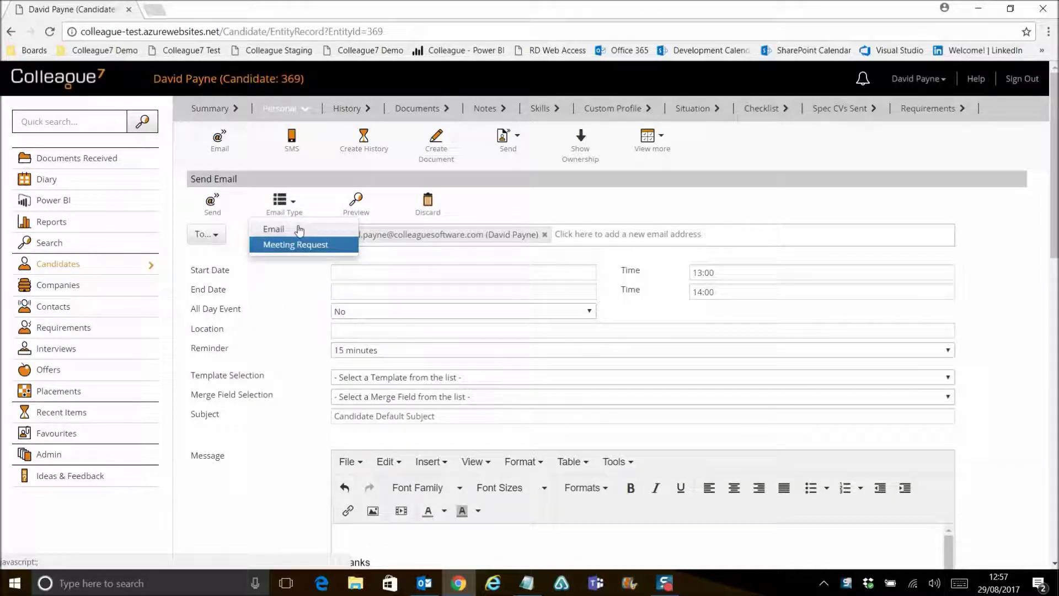
{"action": "left_click", "coordinate": [298, 229]}
{"action": "left_click", "coordinate": [294, 244]}
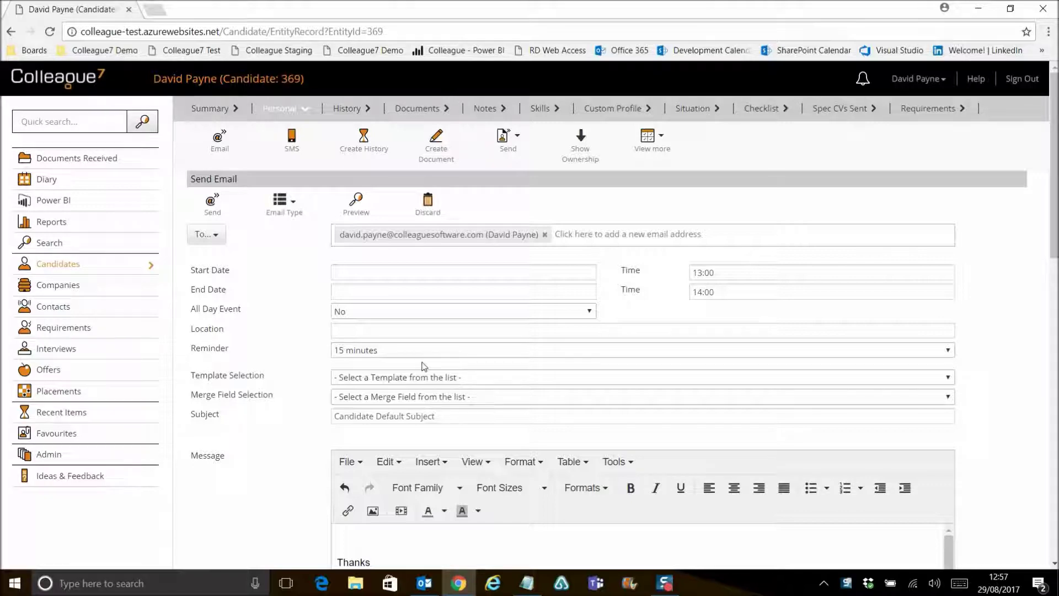
Step: Add a system user as a To recipient through the user lookup and remove the candidate's address
{"action": "left_click", "coordinate": [212, 236]}
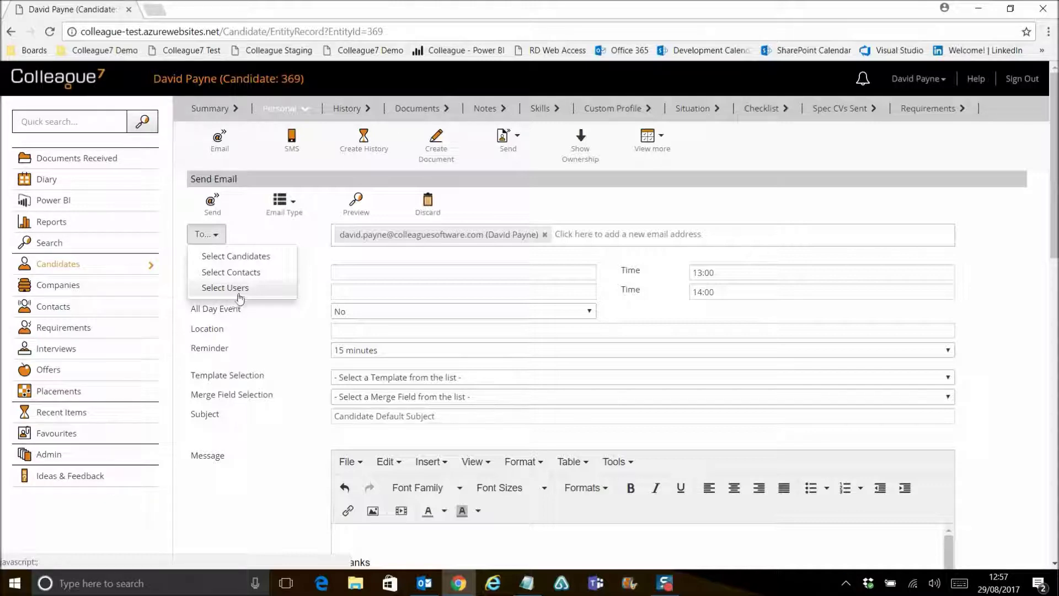
{"action": "left_click", "coordinate": [236, 291]}
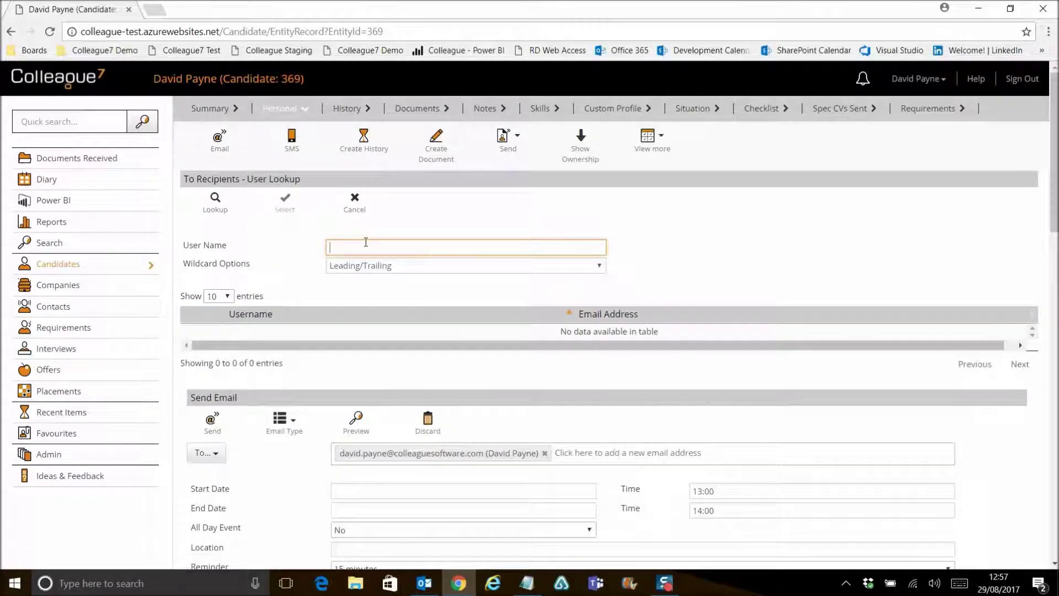
{"action": "key", "text": "Return"}
{"action": "left_click", "coordinate": [270, 332]}
{"action": "left_click", "coordinate": [285, 201]}
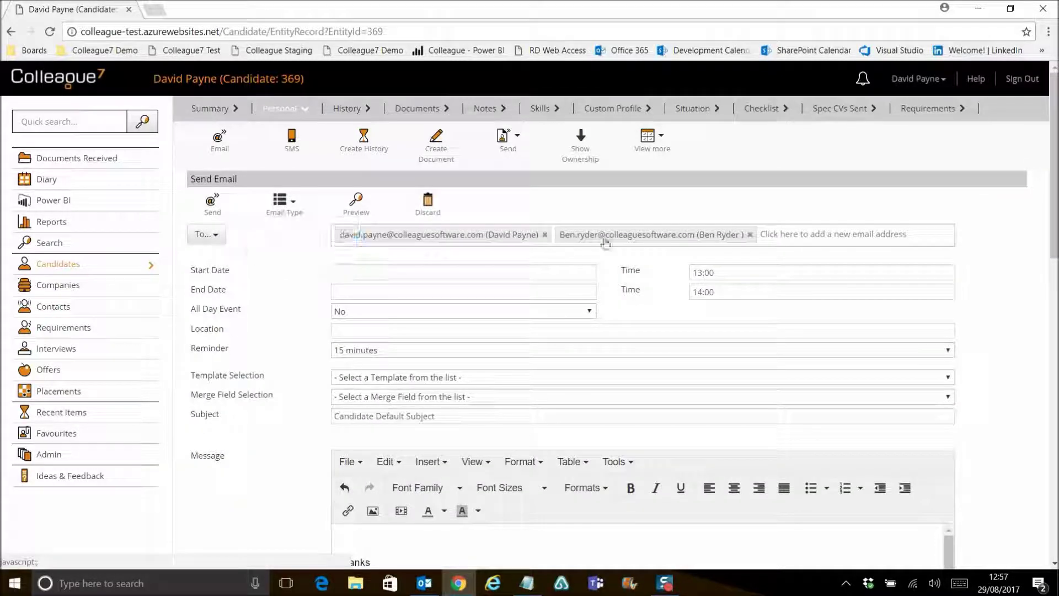
{"action": "left_click", "coordinate": [544, 235]}
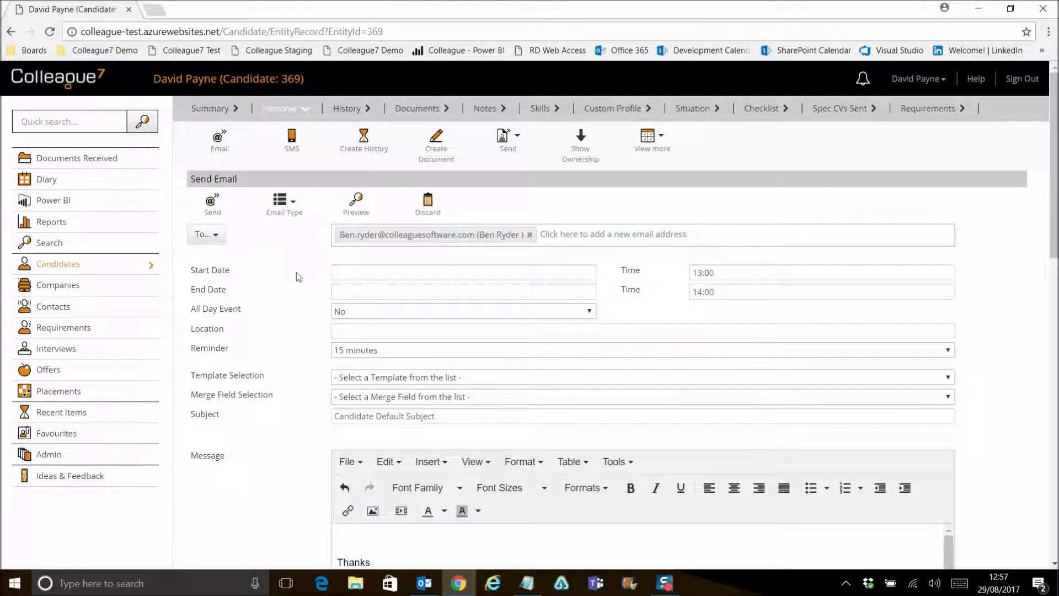
Step: Set the meeting's start date and end date to 29 Aug 2017
{"action": "left_click", "coordinate": [346, 274]}
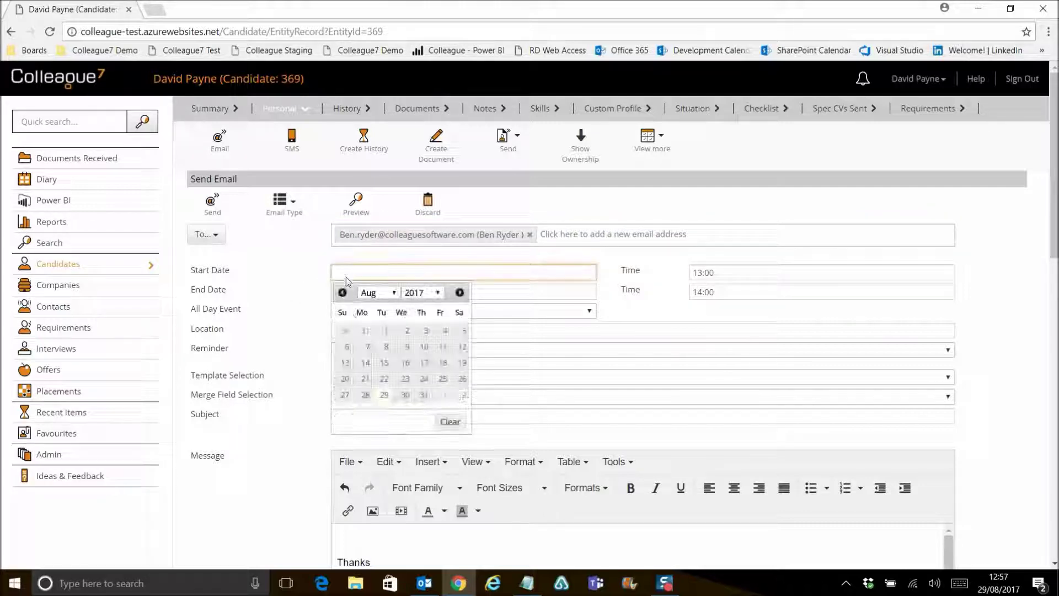
{"action": "left_click", "coordinate": [381, 395]}
{"action": "left_click", "coordinate": [366, 292]}
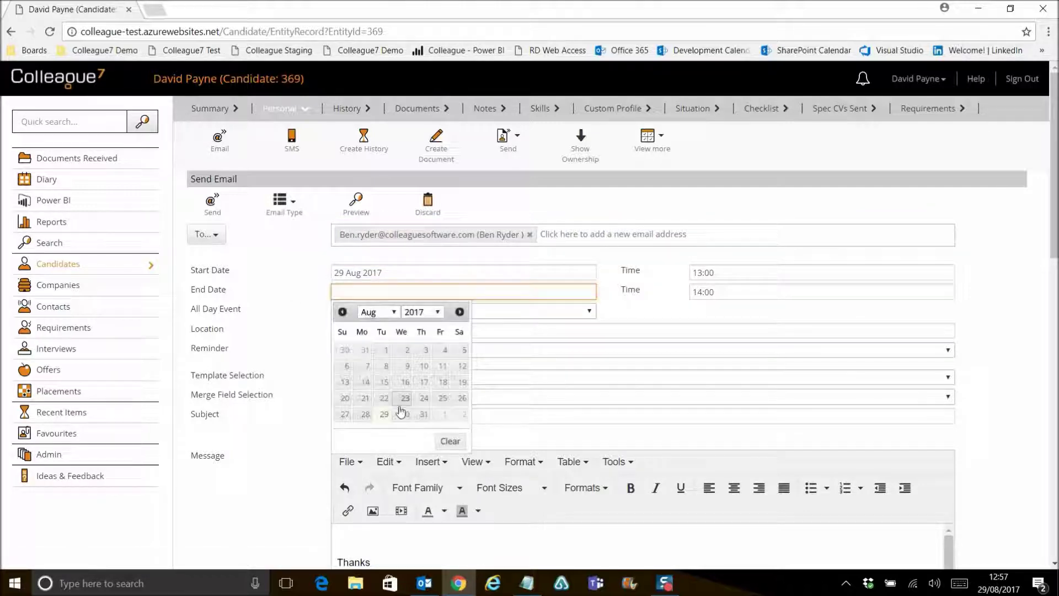
{"action": "left_click", "coordinate": [385, 414]}
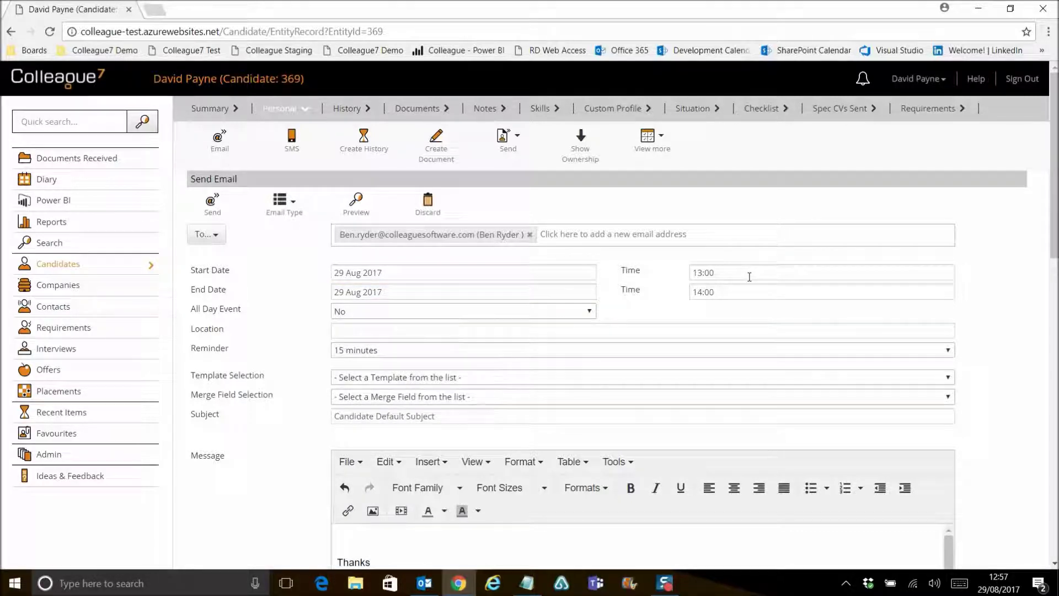
{"action": "left_click", "coordinate": [713, 274]}
{"action": "left_click", "coordinate": [703, 305]}
Step: Enter "At Desk" as the meeting location and look at the reminder options
{"action": "left_click", "coordinate": [385, 335]}
{"action": "type", "text": "Al"}
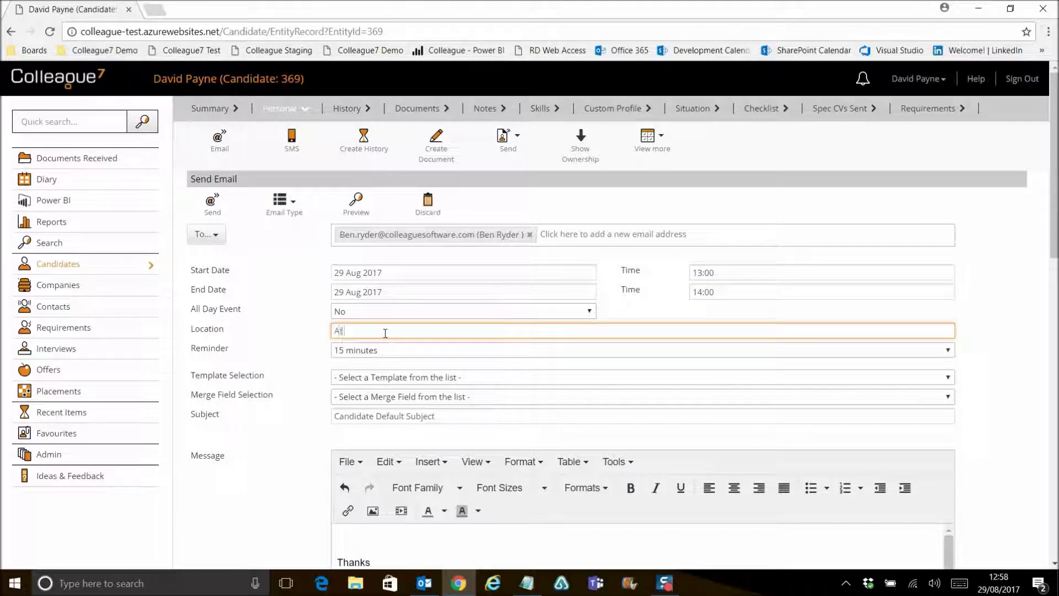
{"action": "type", "text": " Desk"}
{"action": "left_click", "coordinate": [383, 350]}
{"action": "left_click", "coordinate": [379, 354]}
{"action": "left_click", "coordinate": [302, 361]}
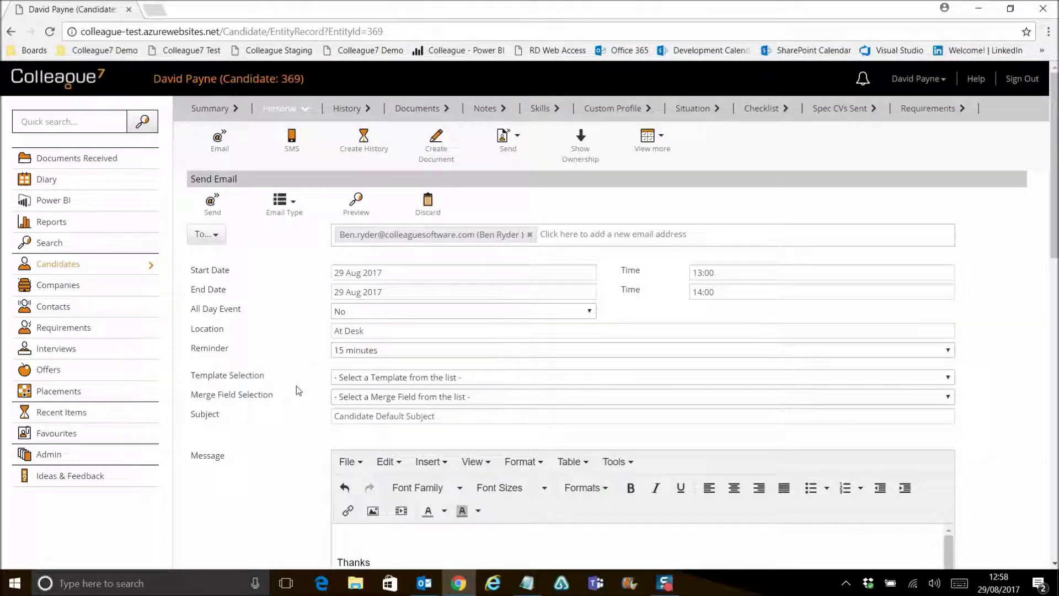
Step: Replace the default subject with "Test Meeting Request" and enter the same text above the signature in the message
{"action": "triple_click", "coordinate": [451, 417]}
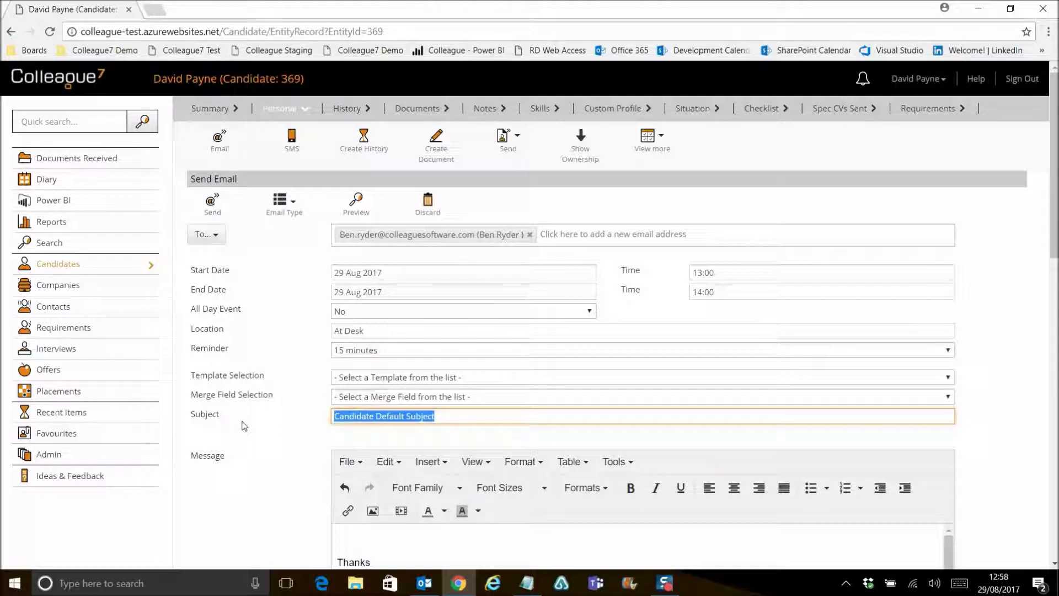
{"action": "key", "text": "BackSpace"}
{"action": "type", "text": "Test Meeting Request"}
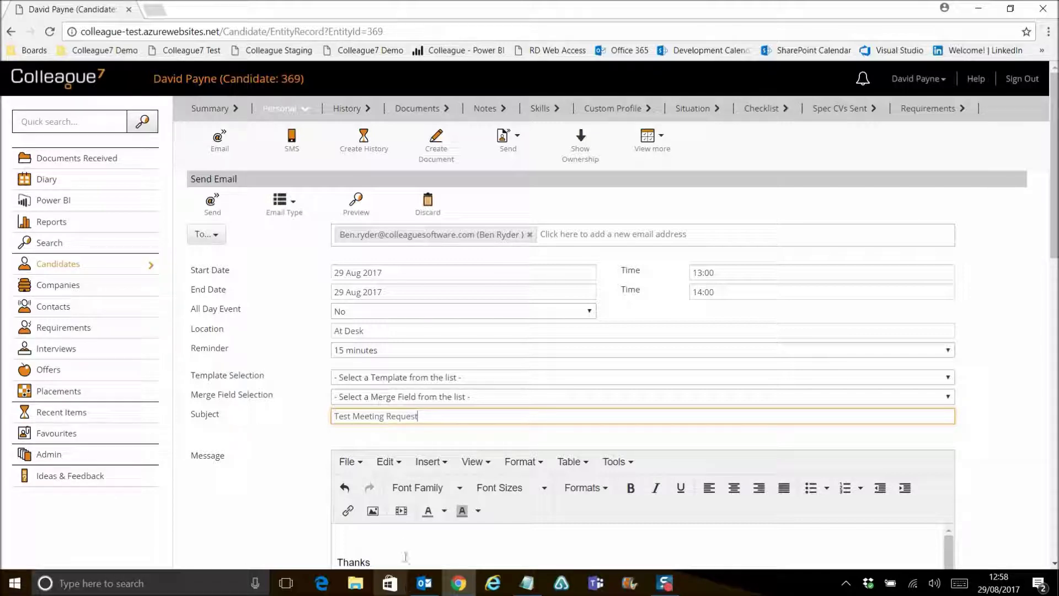
{"action": "left_click", "coordinate": [403, 541]}
{"action": "type", "text": "Test"}
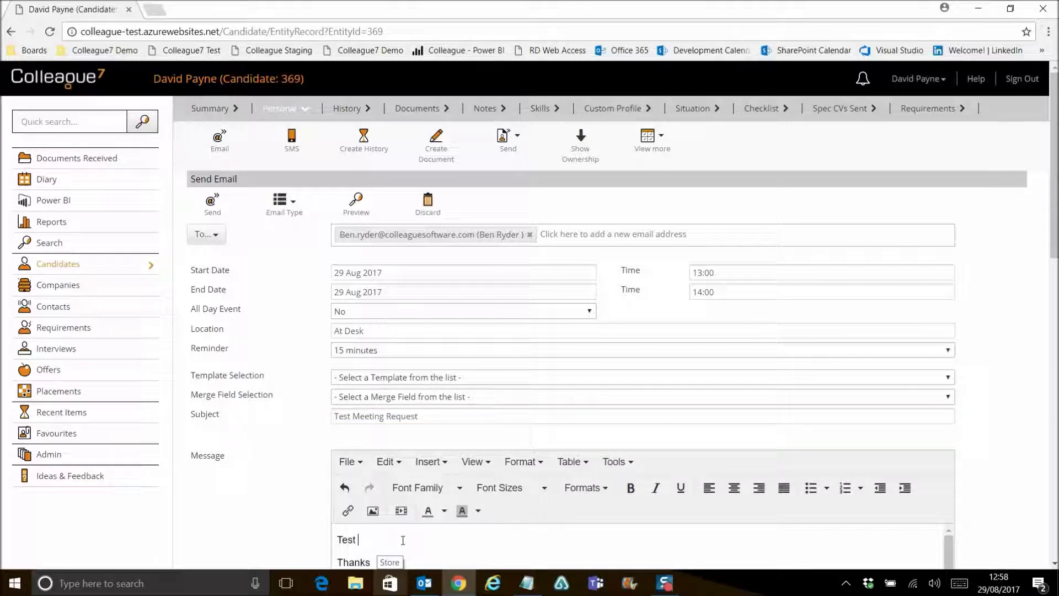
{"action": "type", "text": " Meeting Request"}
Step: Examine the message body and the available template and merge field choices for the meeting request
{"action": "scroll", "coordinate": [309, 384], "scroll_direction": "down", "scroll_amount": 1}
{"action": "scroll", "coordinate": [308, 385], "scroll_direction": "down", "scroll_amount": 3}
{"action": "scroll", "coordinate": [309, 385], "scroll_direction": "up", "scroll_amount": 4}
{"action": "left_click", "coordinate": [432, 377]}
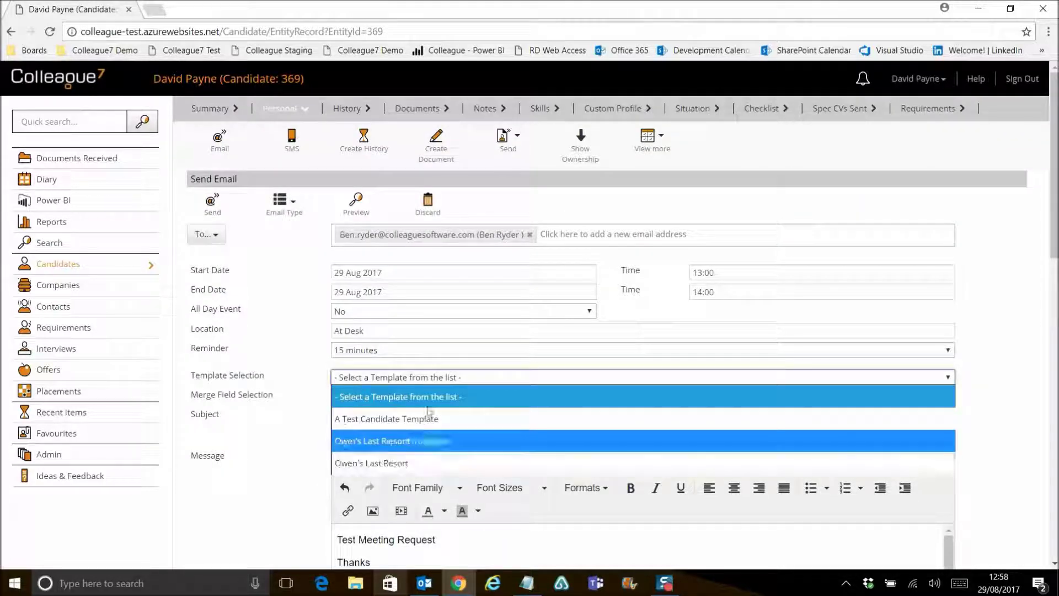
{"action": "left_click", "coordinate": [415, 380]}
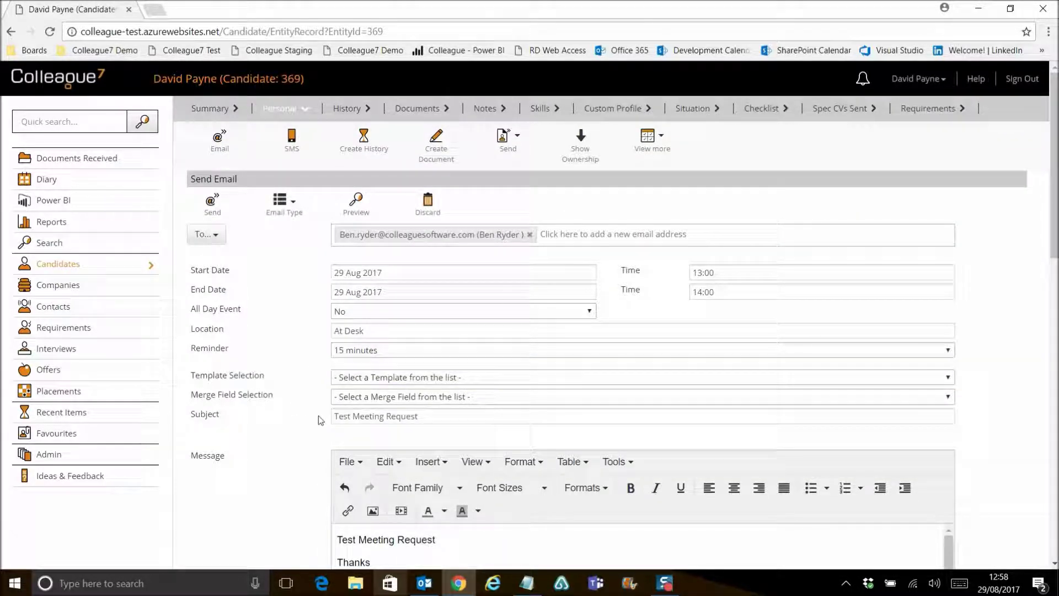
{"action": "left_click", "coordinate": [379, 397]}
{"action": "left_click", "coordinate": [379, 398]}
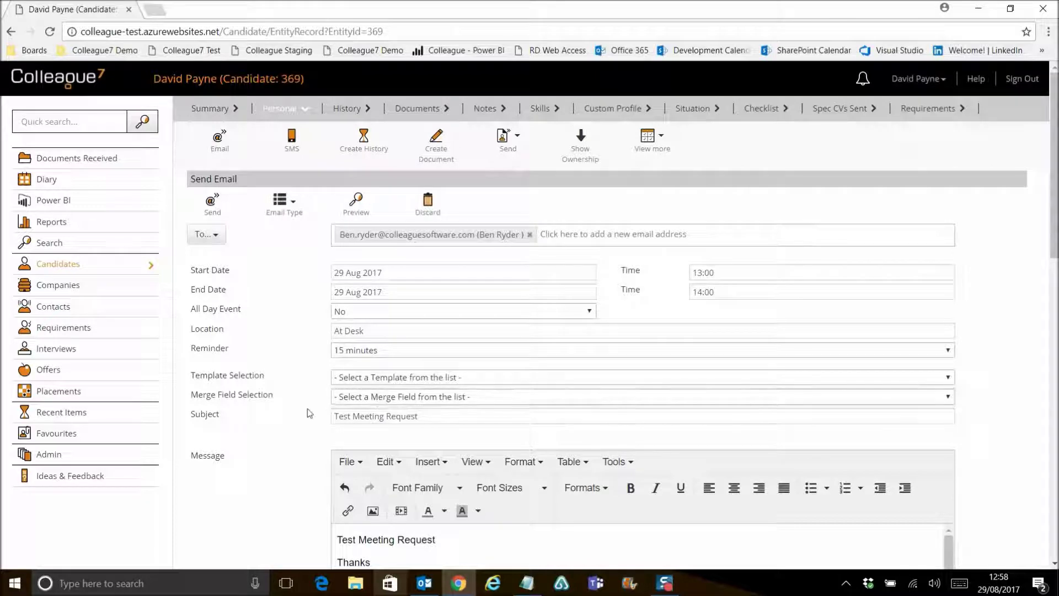
Step: Send the completed meeting request
{"action": "scroll", "coordinate": [309, 410], "scroll_direction": "down", "scroll_amount": 3}
{"action": "scroll", "coordinate": [309, 412], "scroll_direction": "up", "scroll_amount": 3}
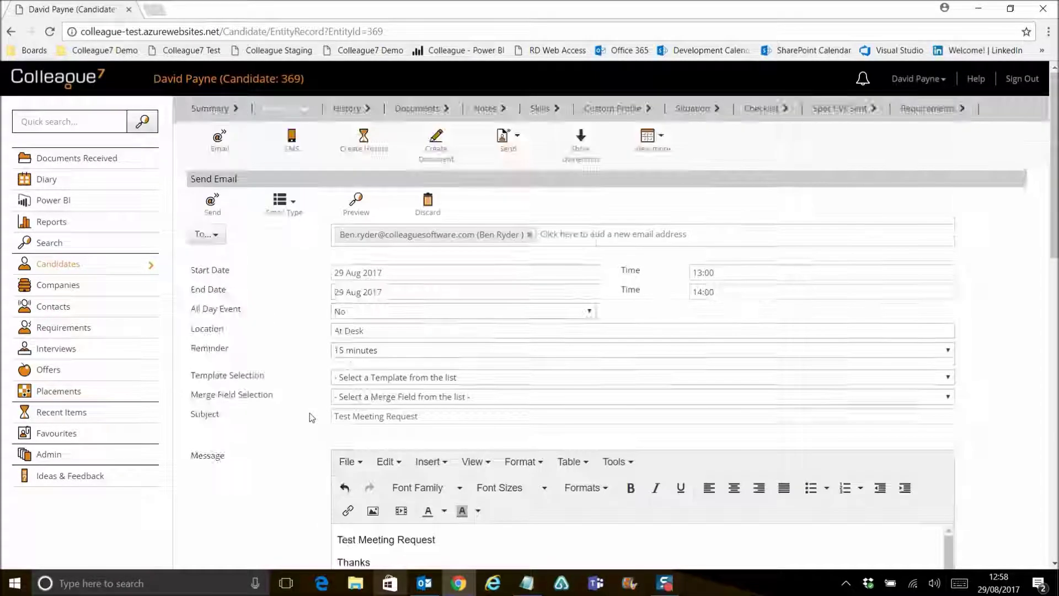
{"action": "left_click", "coordinate": [212, 204]}
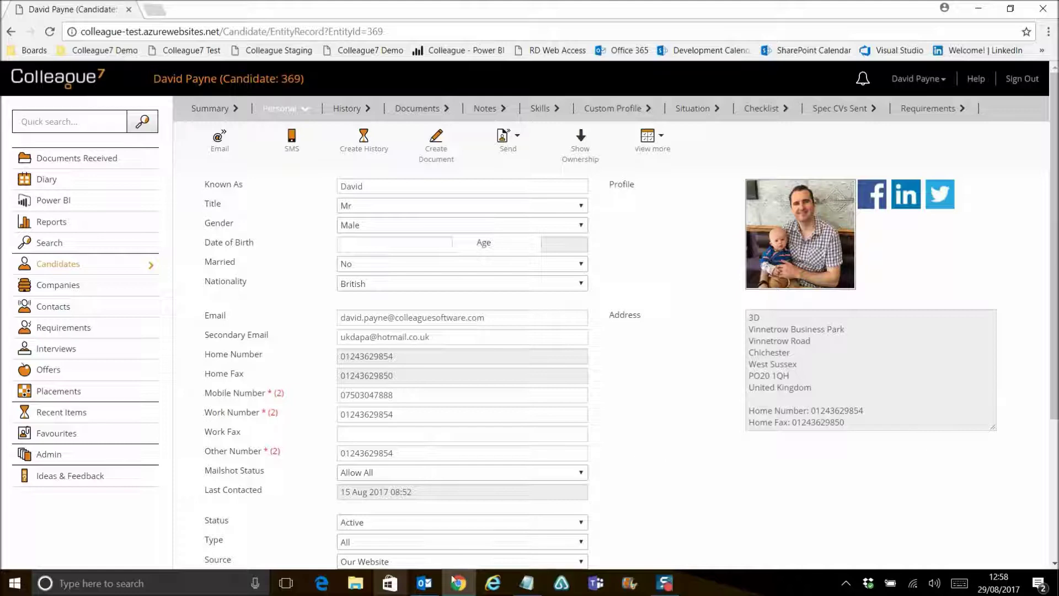
Step: Switch to Outlook and open its calendar to check for the meeting
{"action": "mouse_move", "coordinate": [423, 584]}
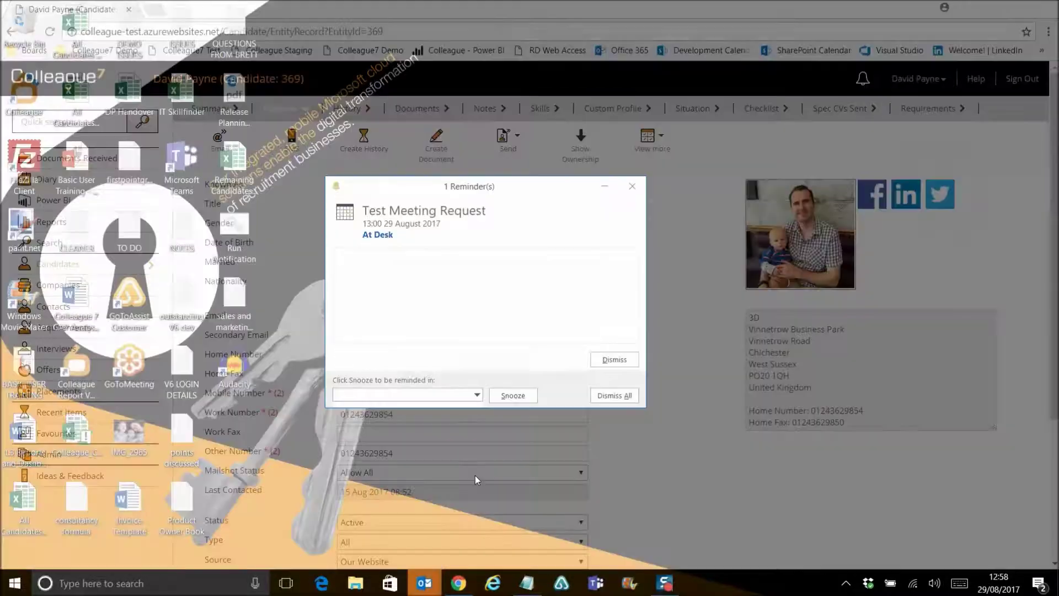
{"action": "left_click", "coordinate": [483, 524]}
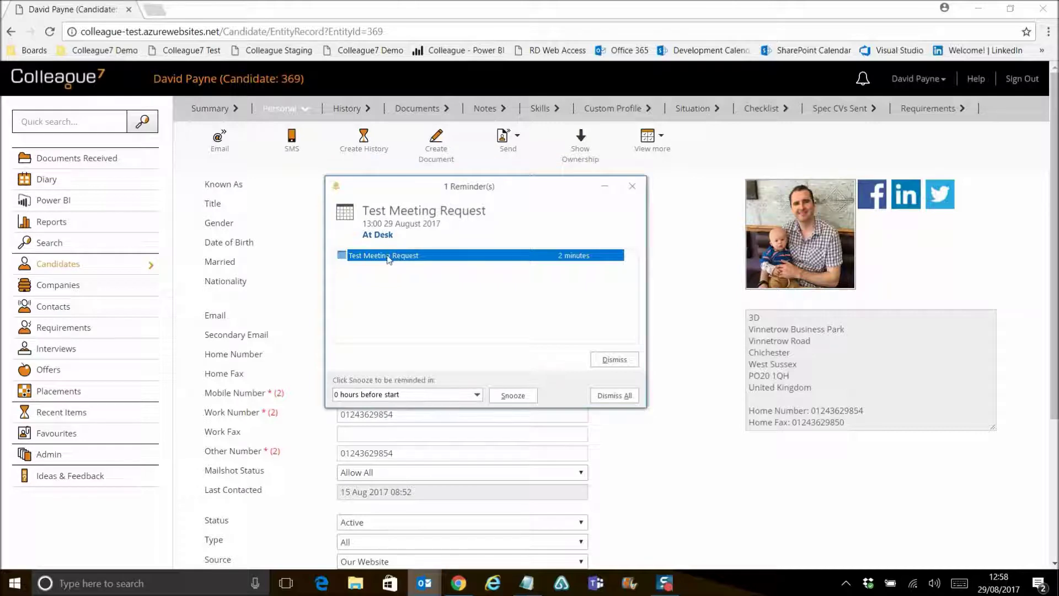
{"action": "mouse_move", "coordinate": [425, 589]}
{"action": "left_click", "coordinate": [366, 524]}
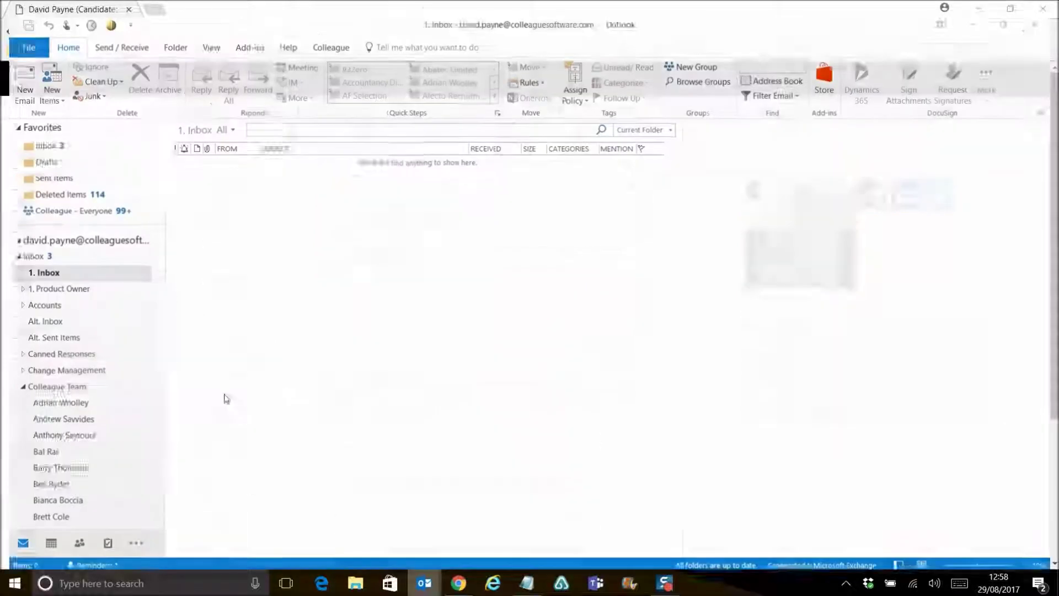
{"action": "left_click", "coordinate": [41, 540]}
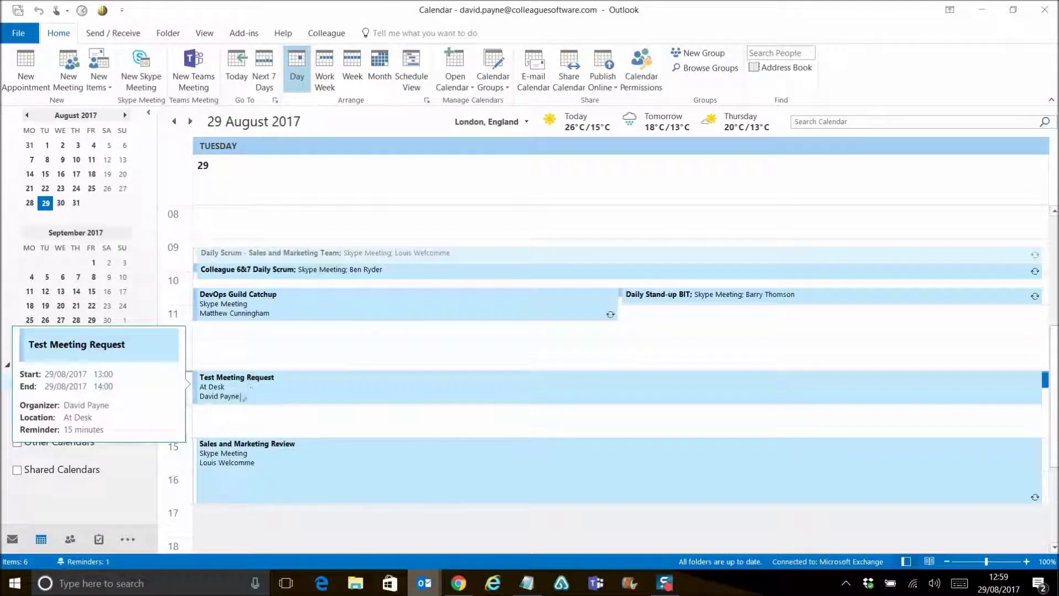
Step: Open the Test Meeting Request entry to review its details, close it, and switch back to Colleague7 in Chrome
{"action": "left_click", "coordinate": [264, 391]}
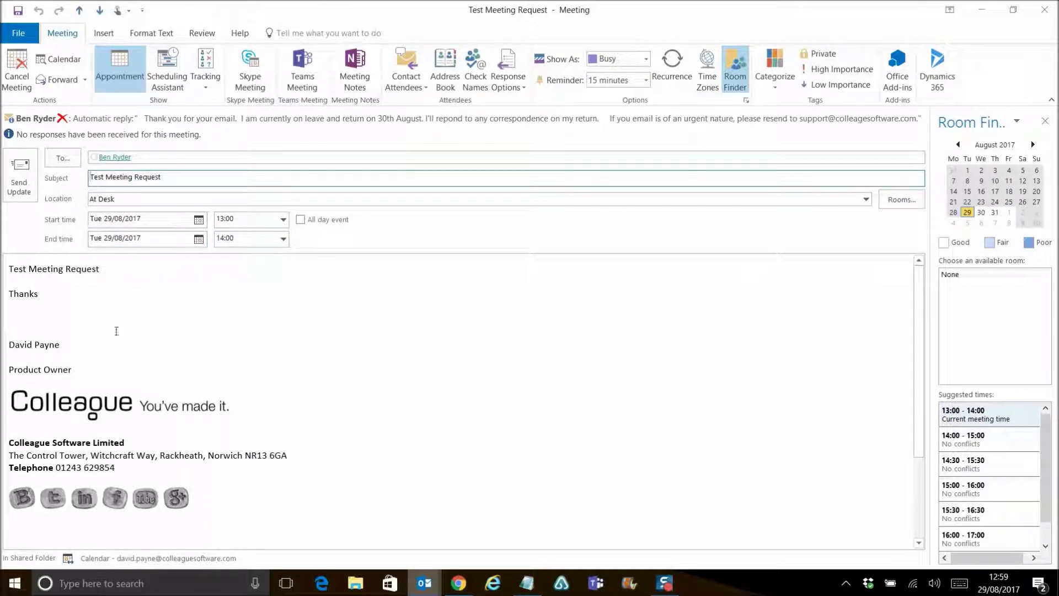
{"action": "scroll", "coordinate": [438, 398], "scroll_direction": "down", "scroll_amount": 5}
{"action": "scroll", "coordinate": [454, 402], "scroll_direction": "up", "scroll_amount": 5}
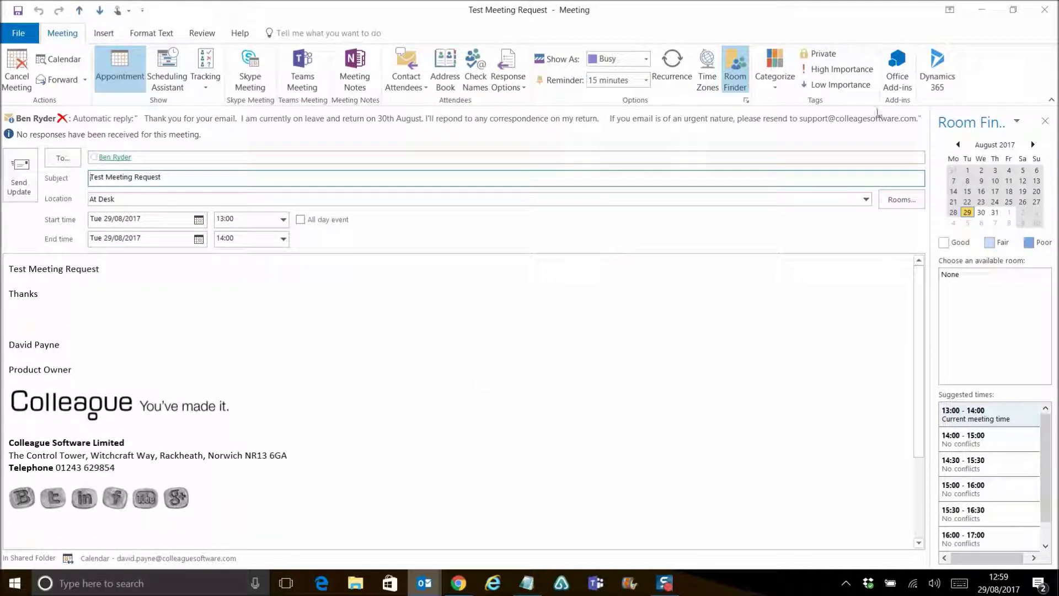
{"action": "left_click", "coordinate": [1044, 10]}
{"action": "mouse_move", "coordinate": [460, 587]}
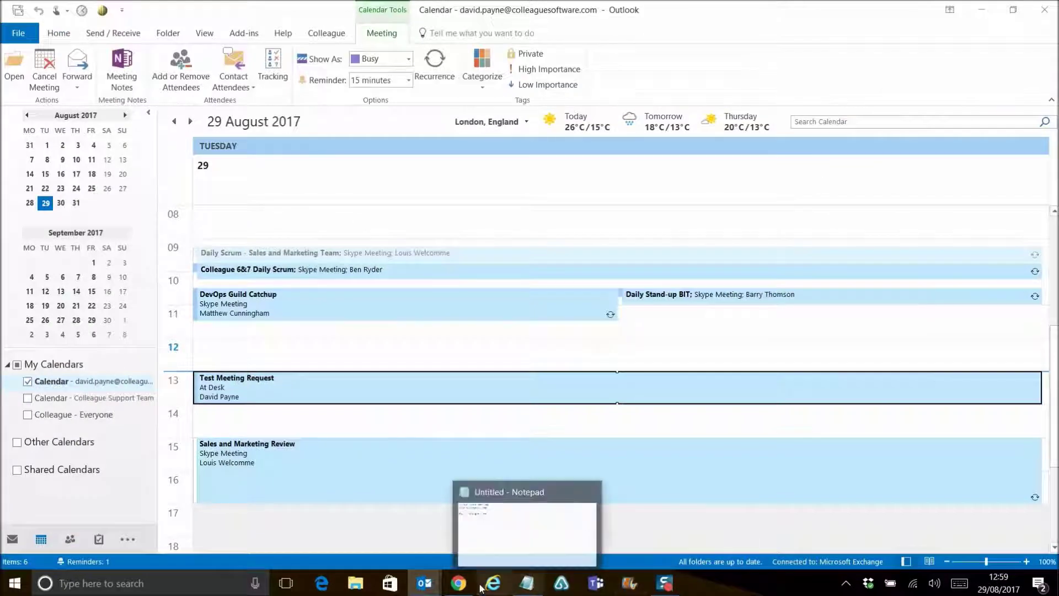
{"action": "left_click", "coordinate": [459, 584]}
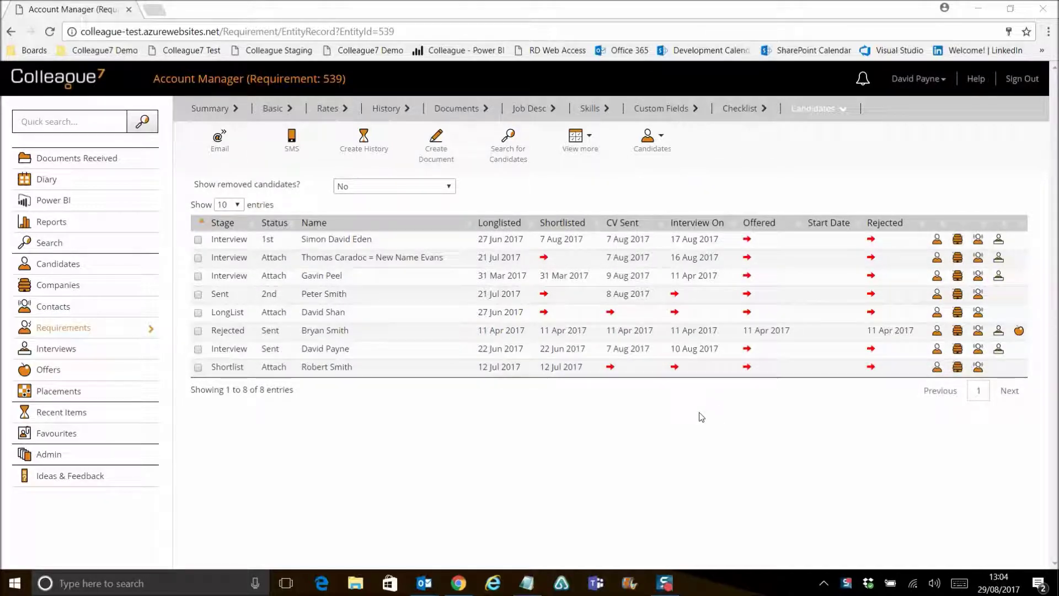
Step: Arrange an interview for the candidate at the Sent stage on 29 August 2017 at 15:00 and save it
{"action": "left_click", "coordinate": [675, 297]}
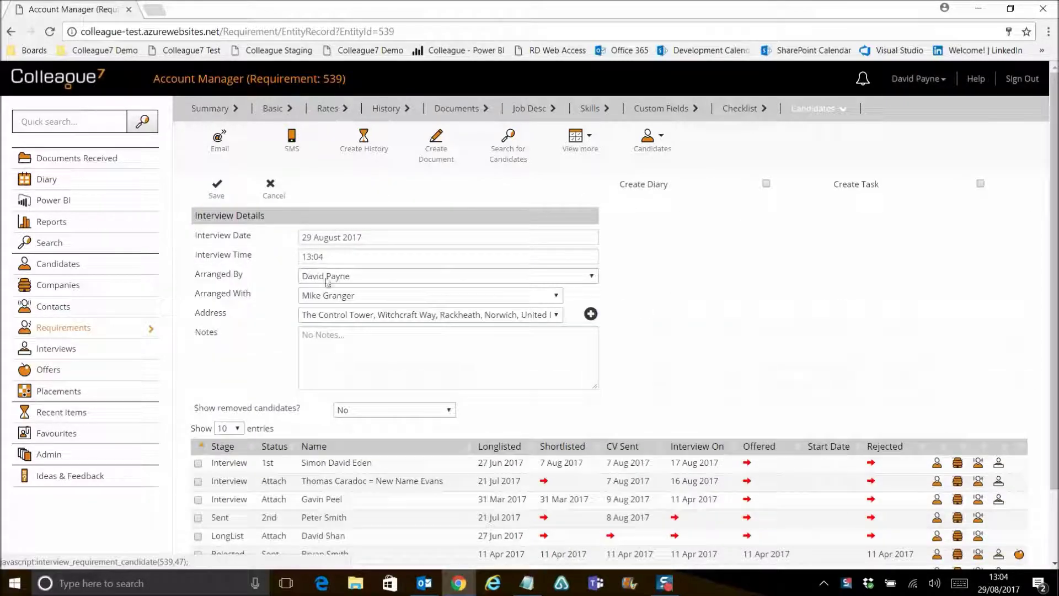
{"action": "left_click", "coordinate": [348, 257]}
{"action": "scroll", "coordinate": [322, 342], "scroll_direction": "down", "scroll_amount": 3}
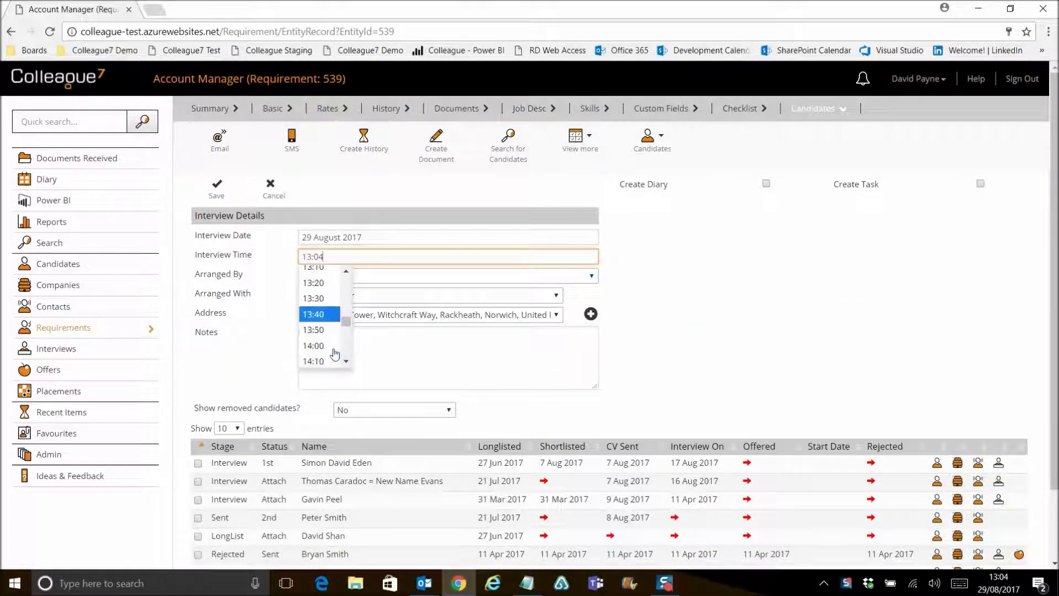
{"action": "left_click", "coordinate": [322, 341]}
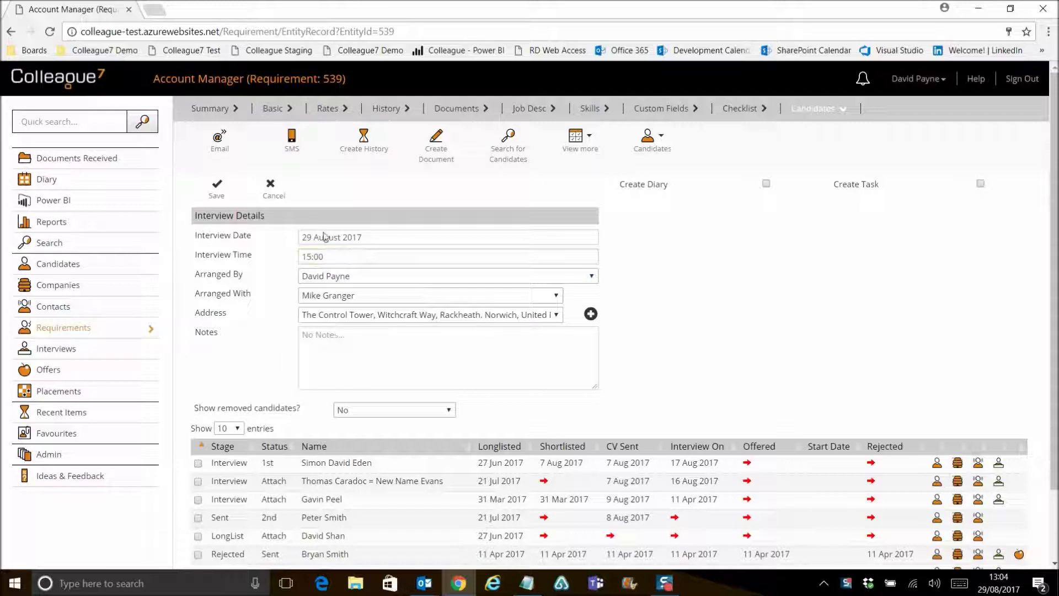
{"action": "left_click", "coordinate": [359, 354]}
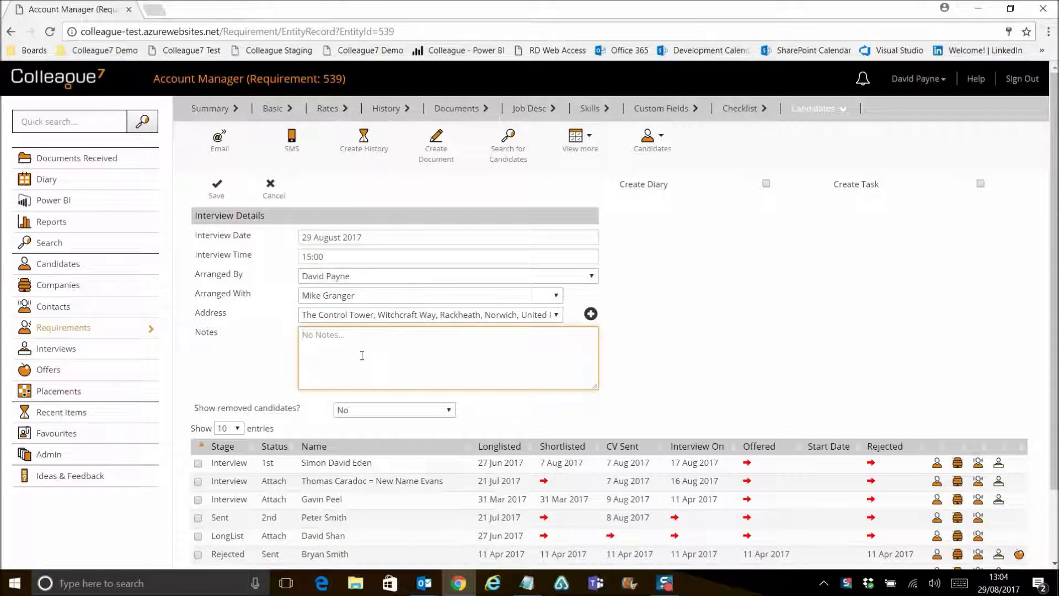
{"action": "left_click", "coordinate": [217, 190]}
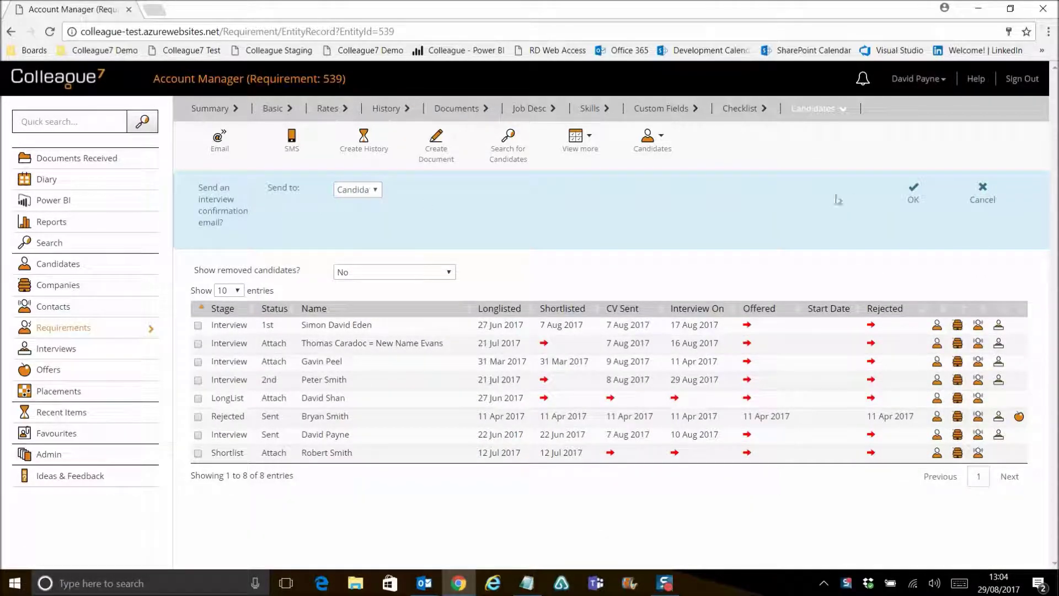
Step: Accept sending an interview confirmation email to the candidate and change its email type to Meeting Request
{"action": "left_click", "coordinate": [913, 193]}
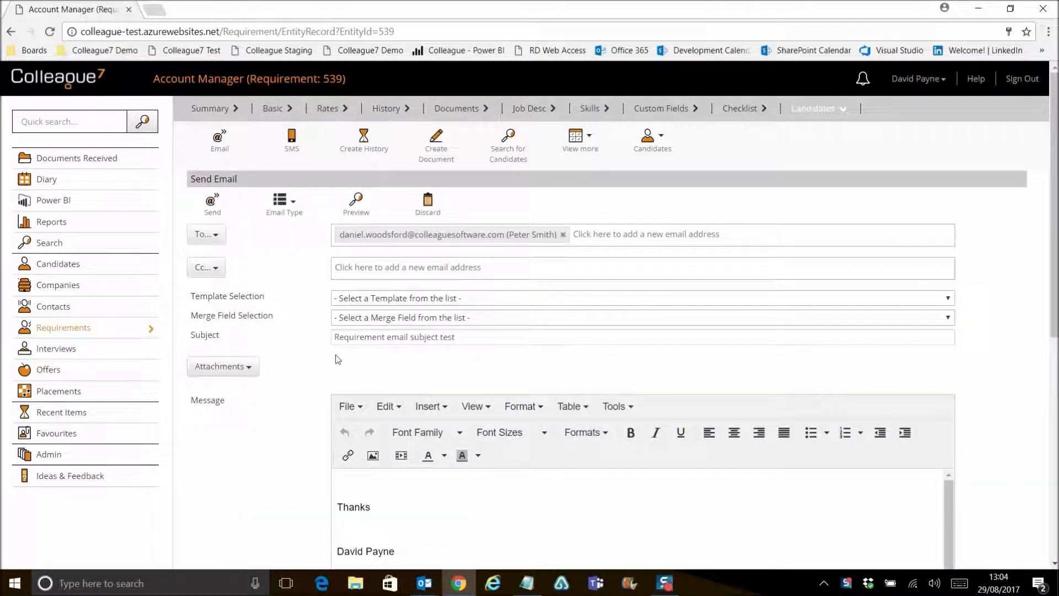
{"action": "left_click", "coordinate": [294, 214]}
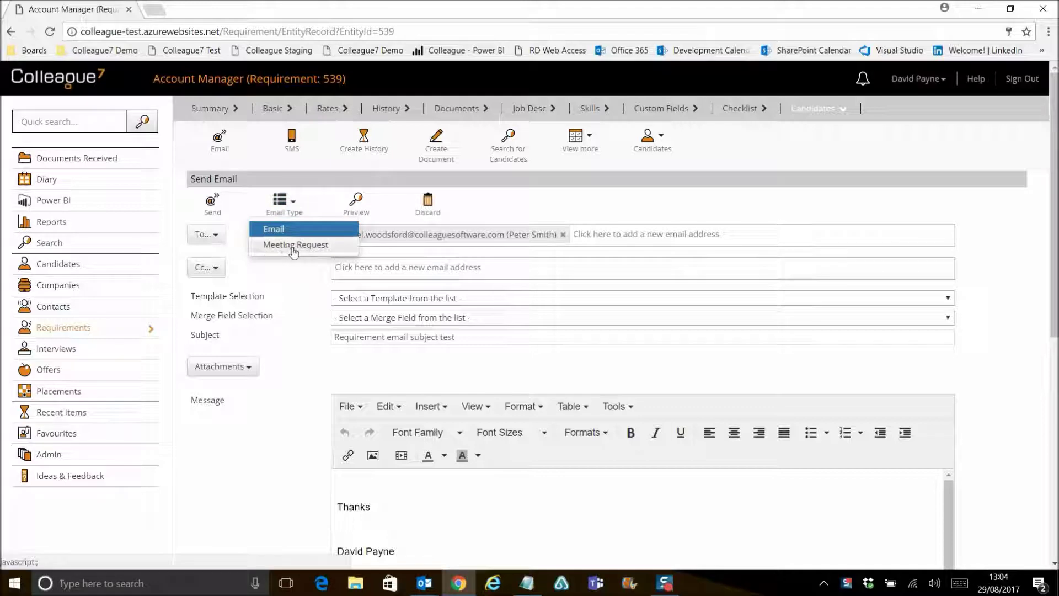
{"action": "left_click", "coordinate": [288, 246]}
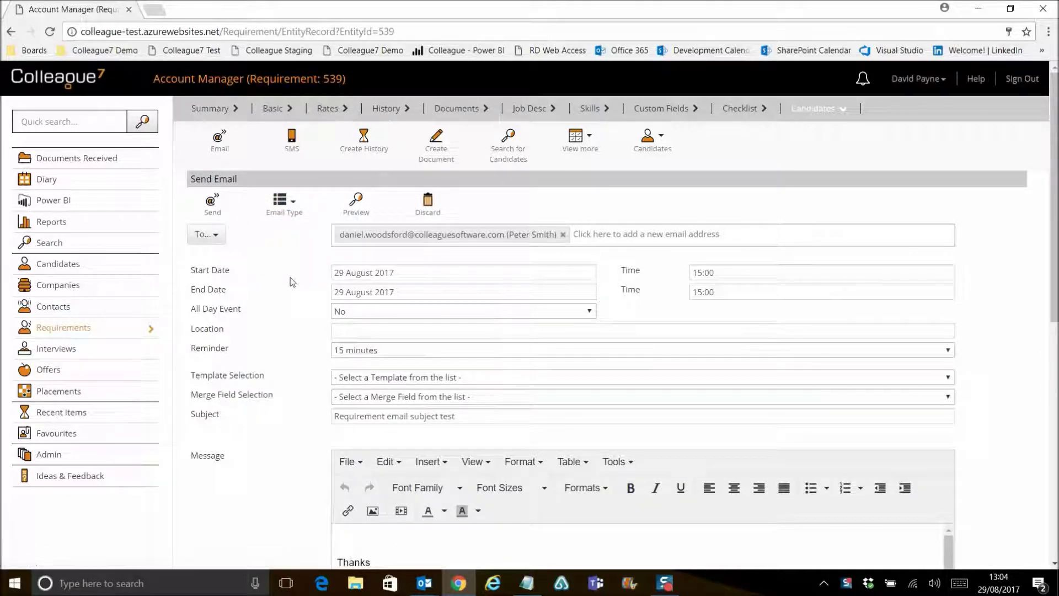
{"action": "left_click", "coordinate": [285, 210]}
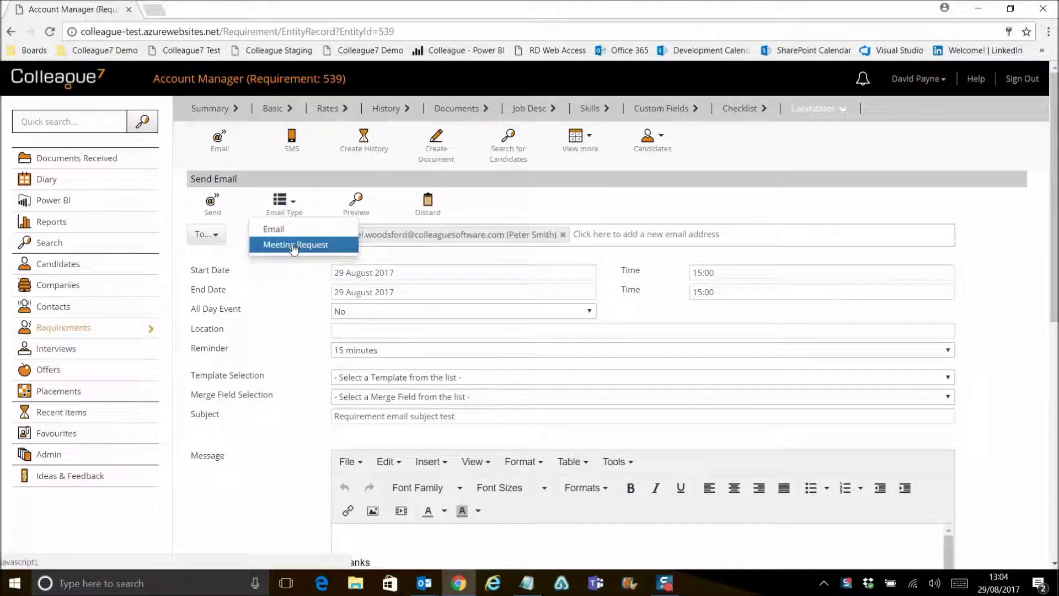
{"action": "left_click", "coordinate": [319, 296]}
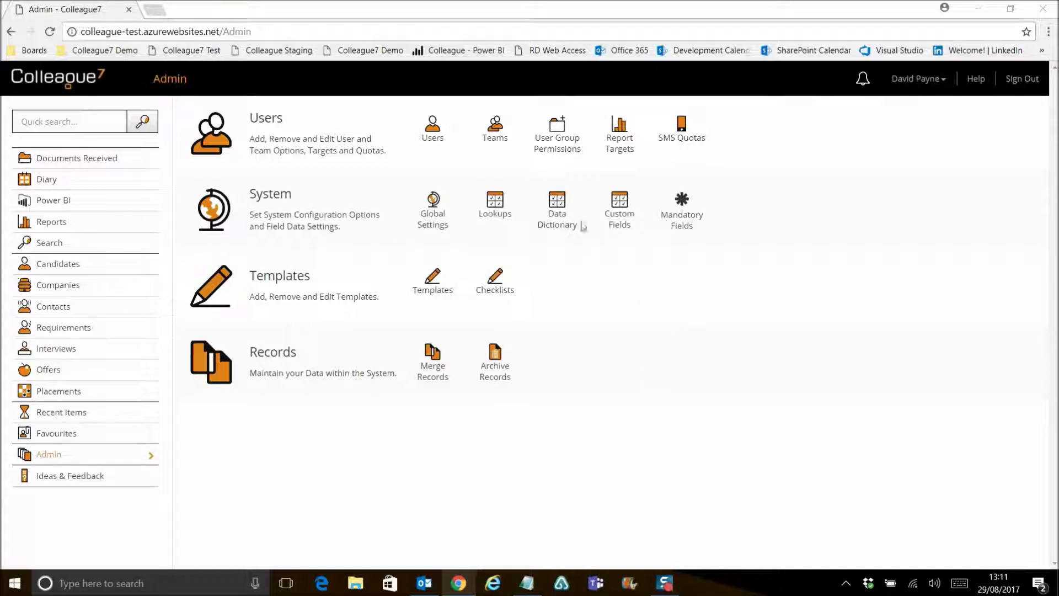
Step: Open team maintenance from the Admin page and look through Sales Team3 and its users
{"action": "left_click", "coordinate": [496, 132]}
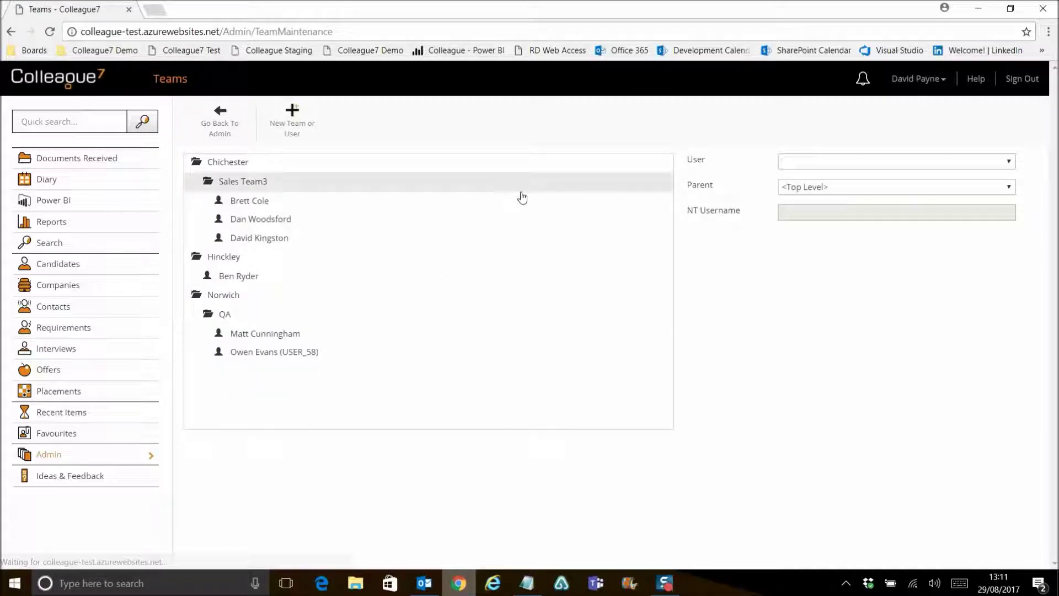
{"action": "left_click", "coordinate": [286, 243]}
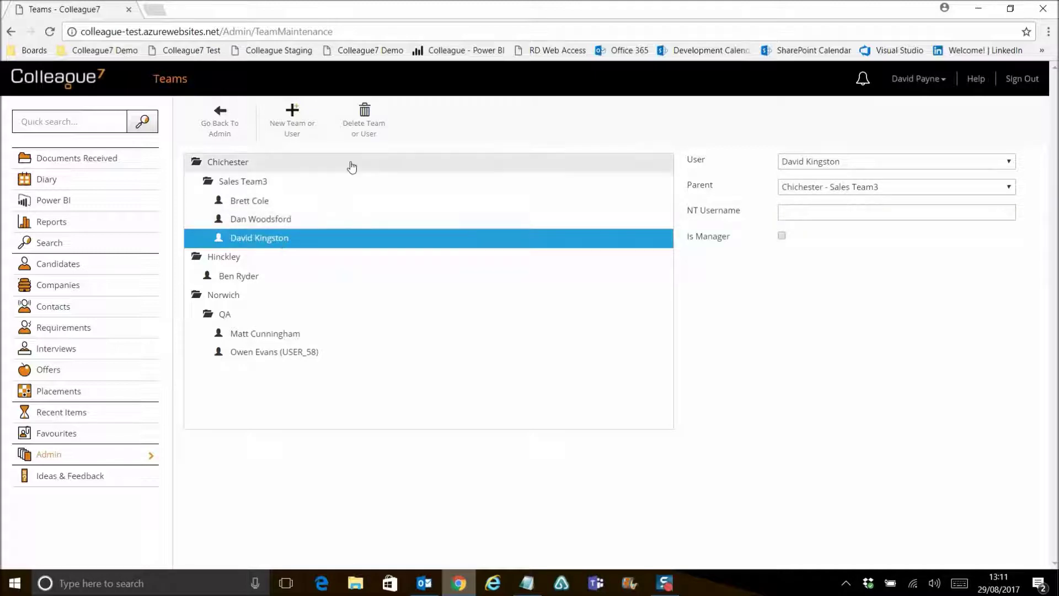
{"action": "left_click", "coordinate": [267, 182]}
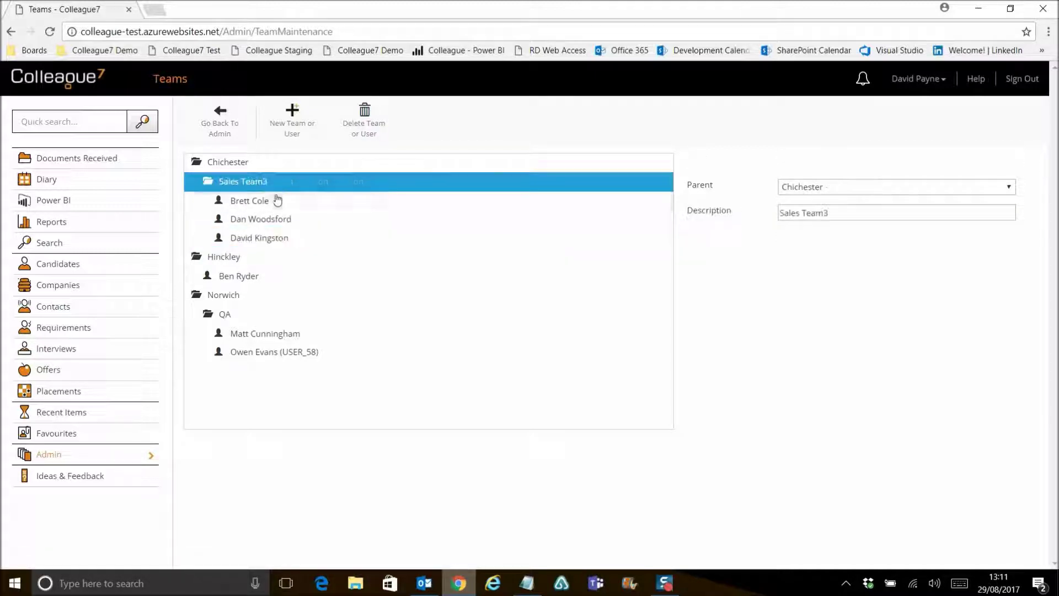
{"action": "left_click", "coordinate": [279, 201]}
{"action": "left_click", "coordinate": [279, 218]}
Step: Delete all three users from Sales Team3 under Chichester, confirming each deletion
{"action": "left_click", "coordinate": [226, 238]}
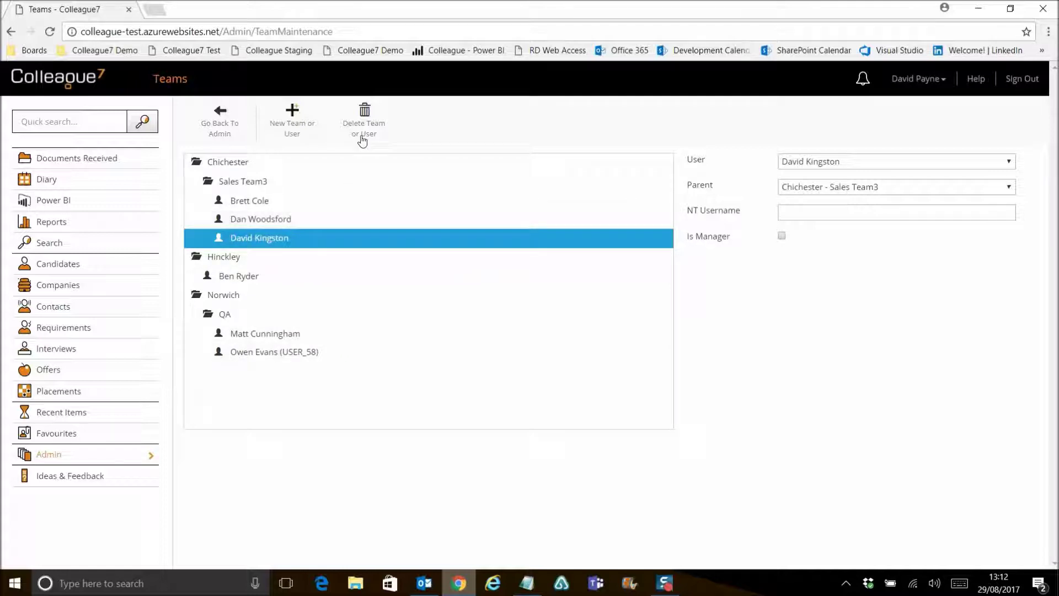
{"action": "left_click", "coordinate": [363, 117]}
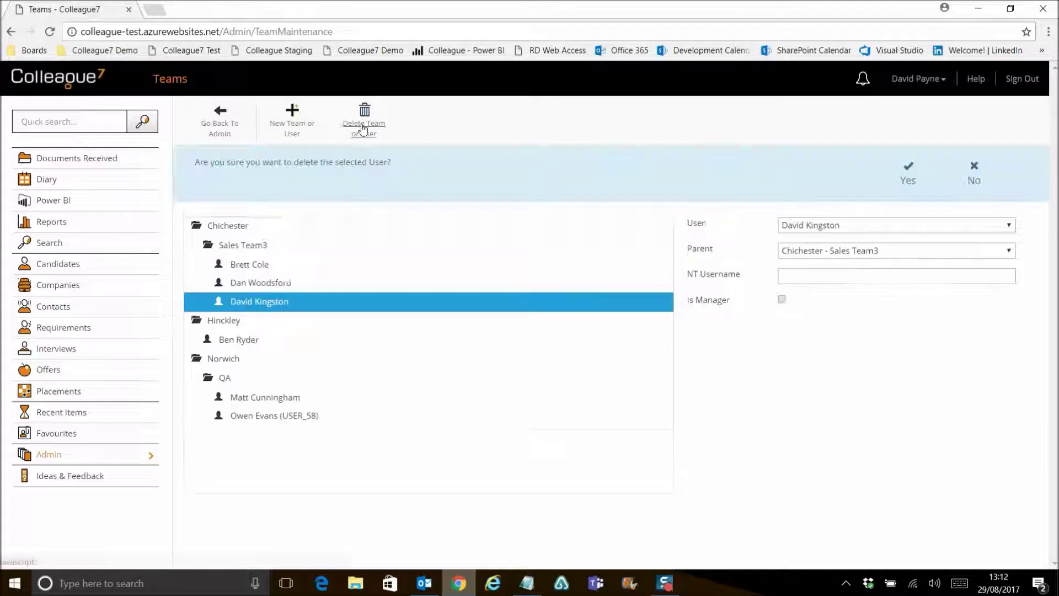
{"action": "left_click", "coordinate": [907, 172]}
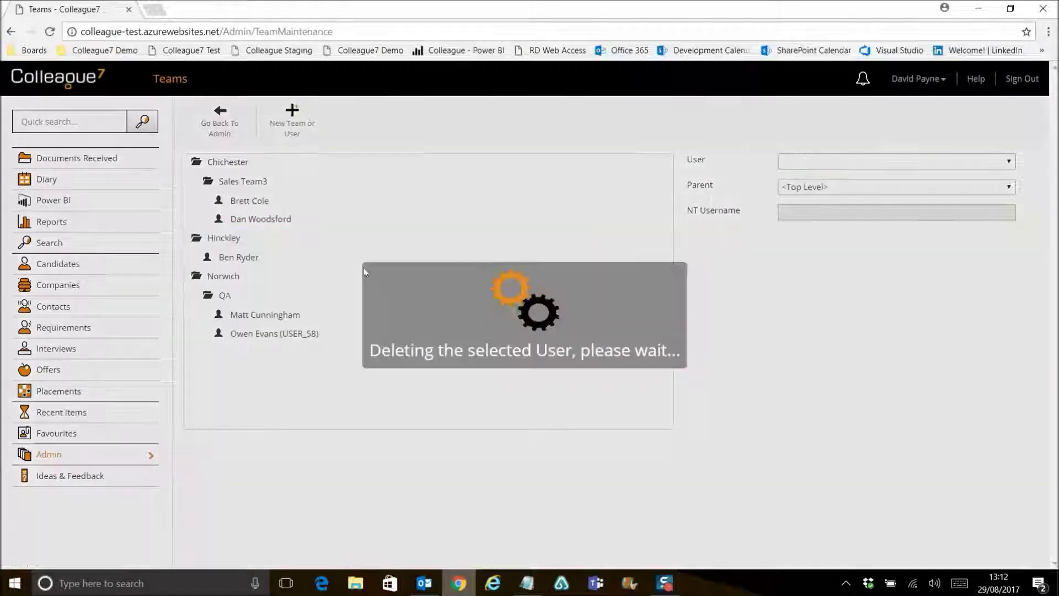
{"action": "left_click", "coordinate": [281, 227]}
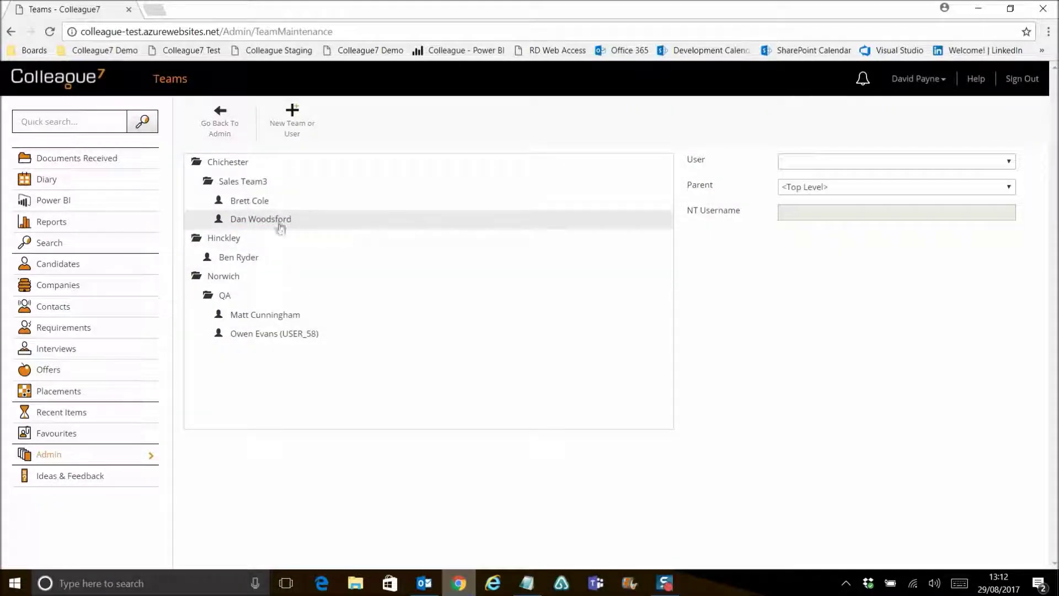
{"action": "left_click", "coordinate": [363, 117]}
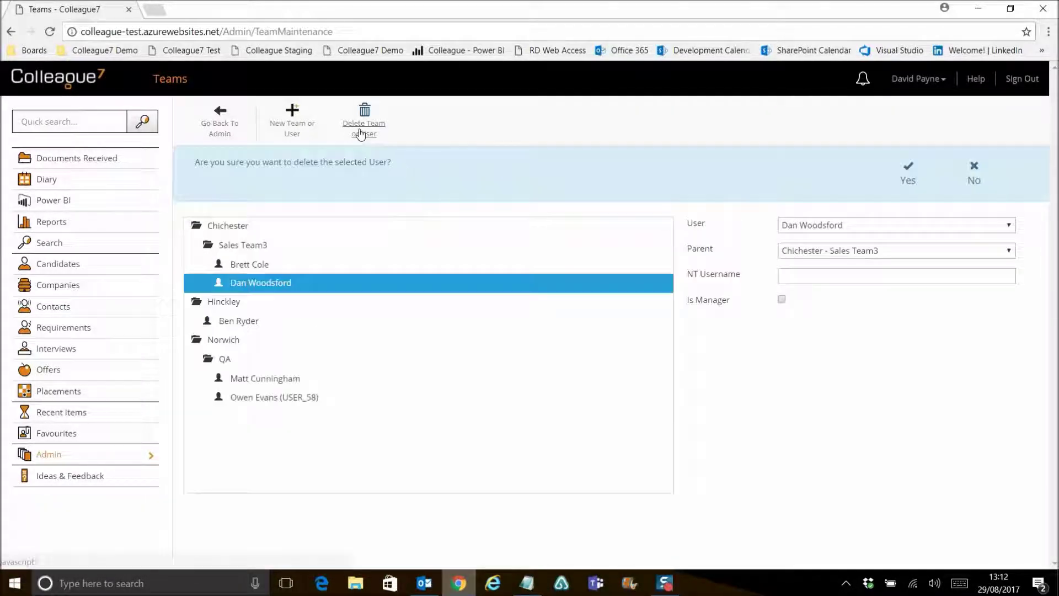
{"action": "left_click", "coordinate": [905, 173]}
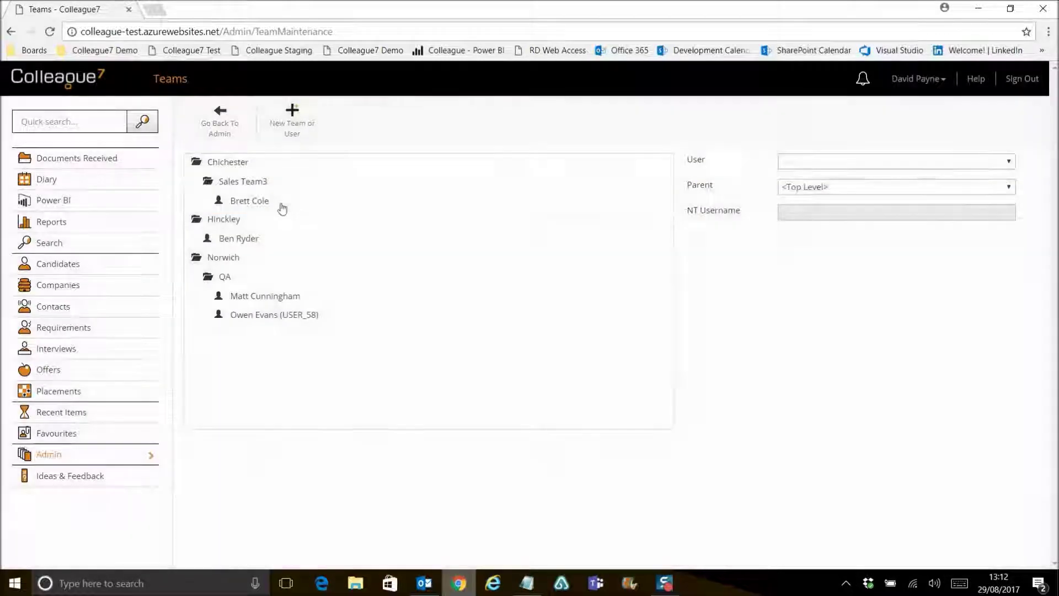
{"action": "left_click", "coordinate": [292, 201]}
{"action": "left_click", "coordinate": [382, 127]}
{"action": "left_click", "coordinate": [907, 171]}
Step: Delete the emptied Sales Team3 from the Chichester office and confirm
{"action": "left_click", "coordinate": [266, 183]}
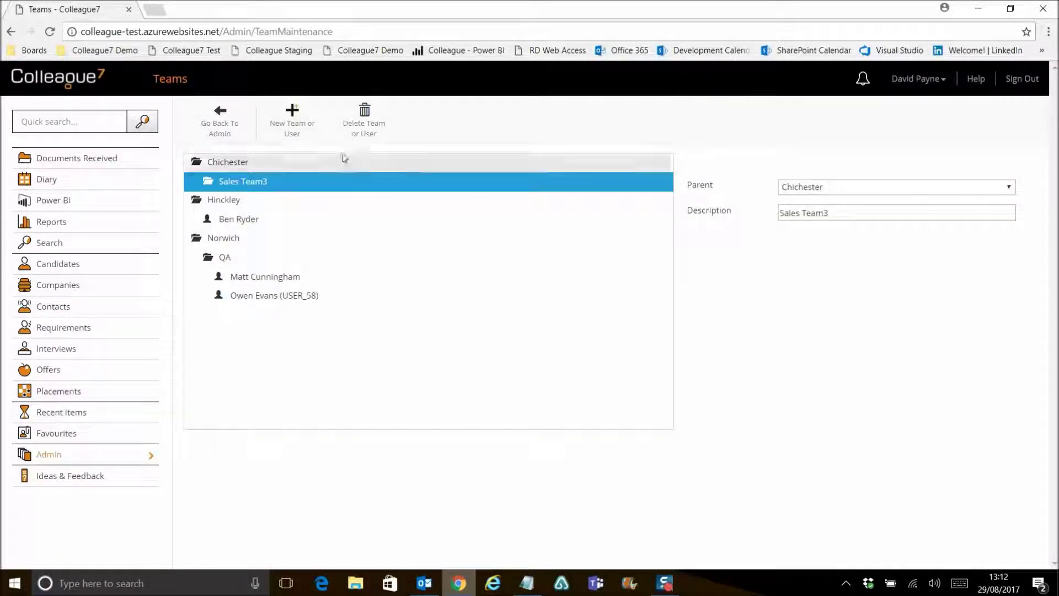
{"action": "left_click", "coordinate": [366, 133]}
{"action": "left_click", "coordinate": [904, 181]}
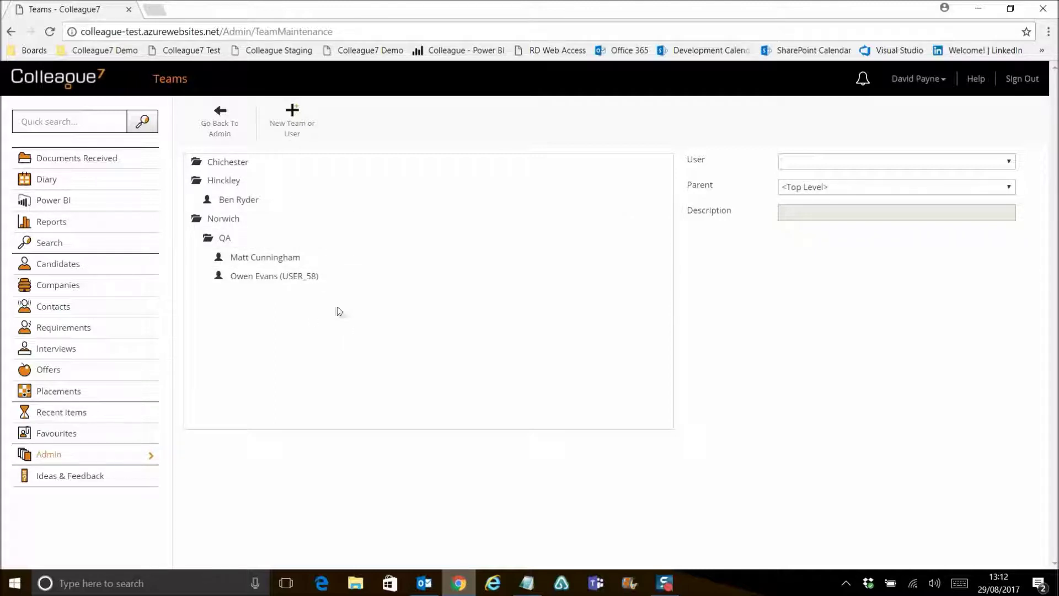
Step: Return to Admin, open the Address Types lookups and check the Default options of the Branch entry
{"action": "left_click", "coordinate": [221, 138]}
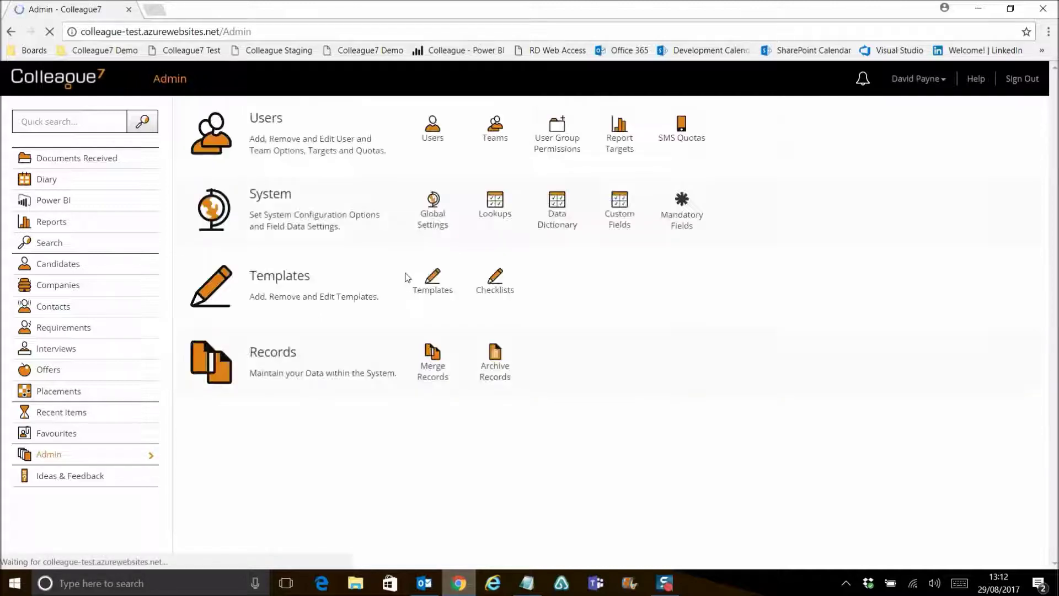
{"action": "left_click", "coordinate": [489, 213]}
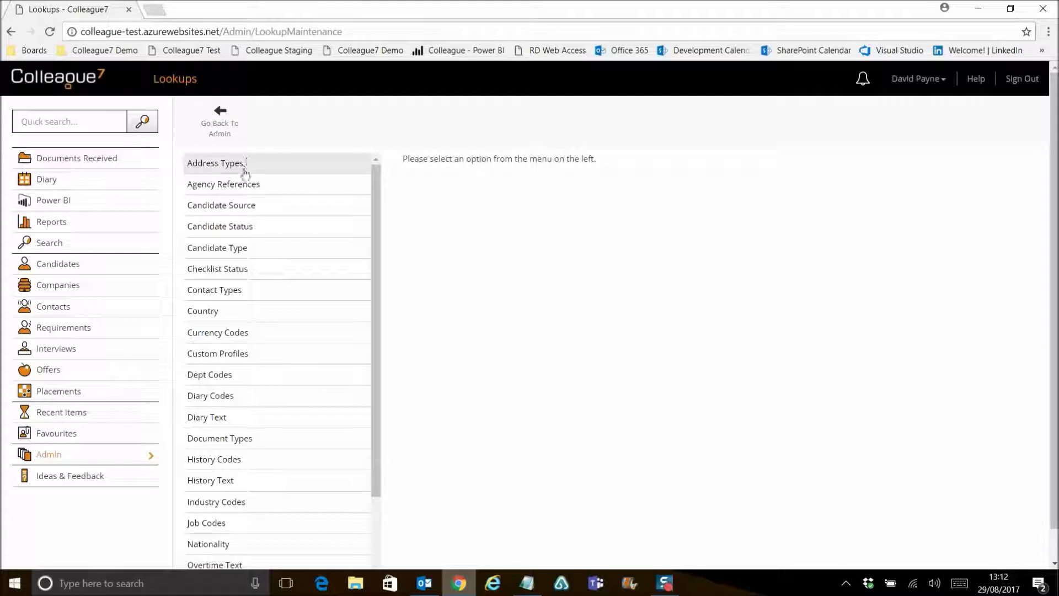
{"action": "left_click", "coordinate": [243, 170]}
{"action": "left_click", "coordinate": [470, 168]}
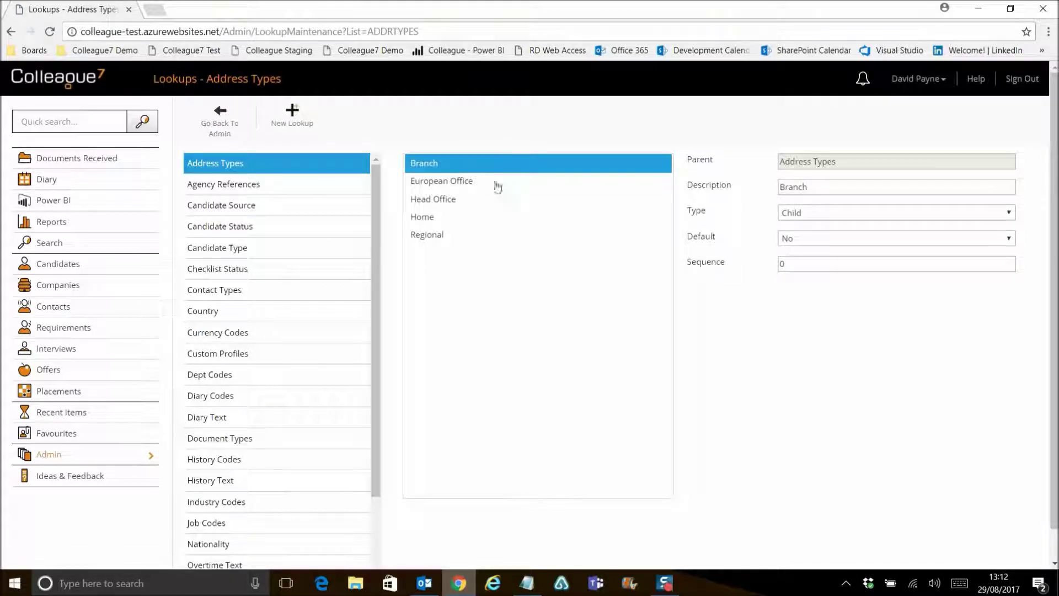
{"action": "left_click", "coordinate": [823, 239]}
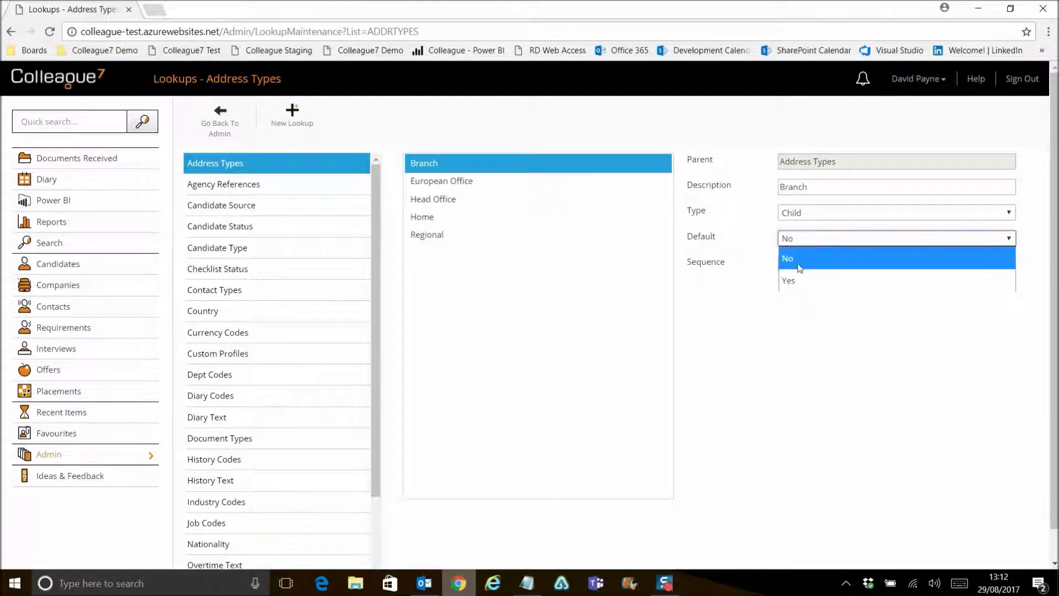
{"action": "left_click", "coordinate": [717, 262]}
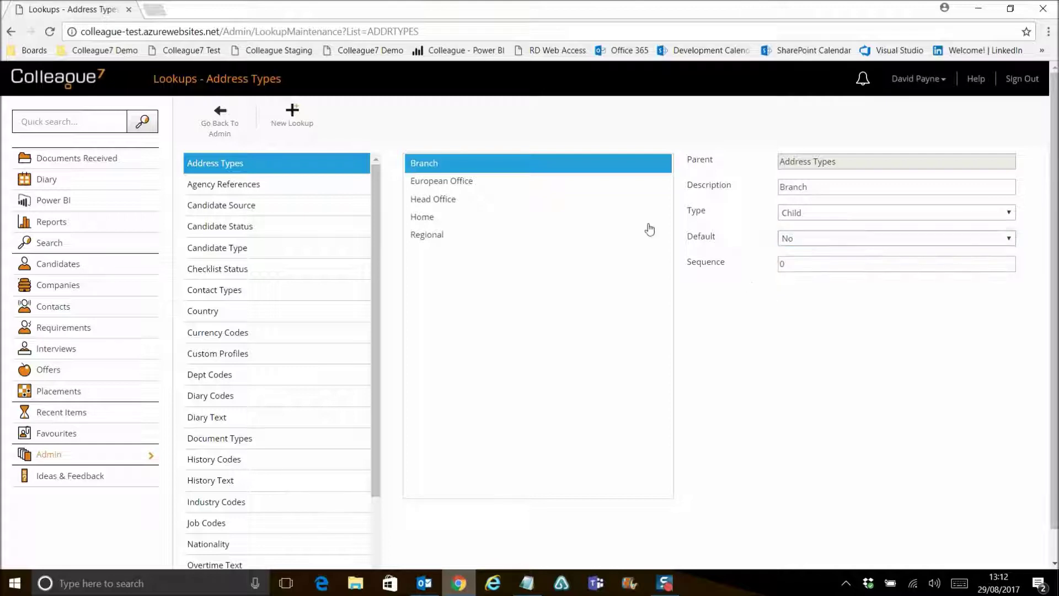
Step: Look through the details of the Head Office, Home, European Office and Branch address types
{"action": "left_click", "coordinate": [518, 198]}
{"action": "left_click", "coordinate": [517, 216]}
{"action": "left_click", "coordinate": [514, 182]}
{"action": "left_click", "coordinate": [513, 164]}
{"action": "left_click", "coordinate": [514, 216]}
{"action": "left_click", "coordinate": [554, 198]}
{"action": "left_click", "coordinate": [546, 181]}
{"action": "left_click", "coordinate": [538, 164]}
Step: Return to Admin, open the archived candidates list under Archive Records and show 25 entries
{"action": "left_click", "coordinate": [219, 122]}
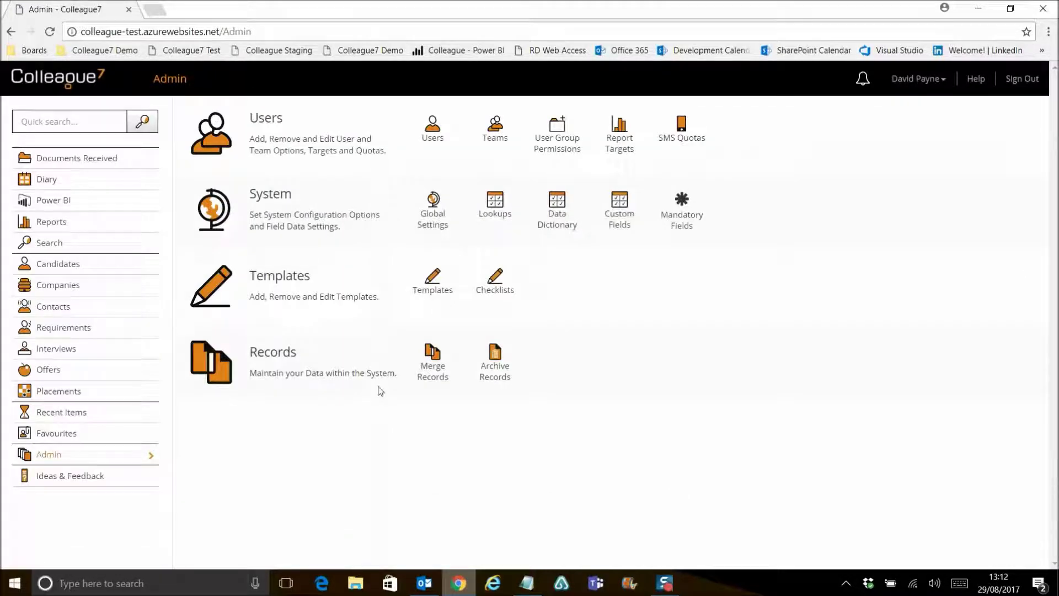
{"action": "left_click", "coordinate": [492, 377]}
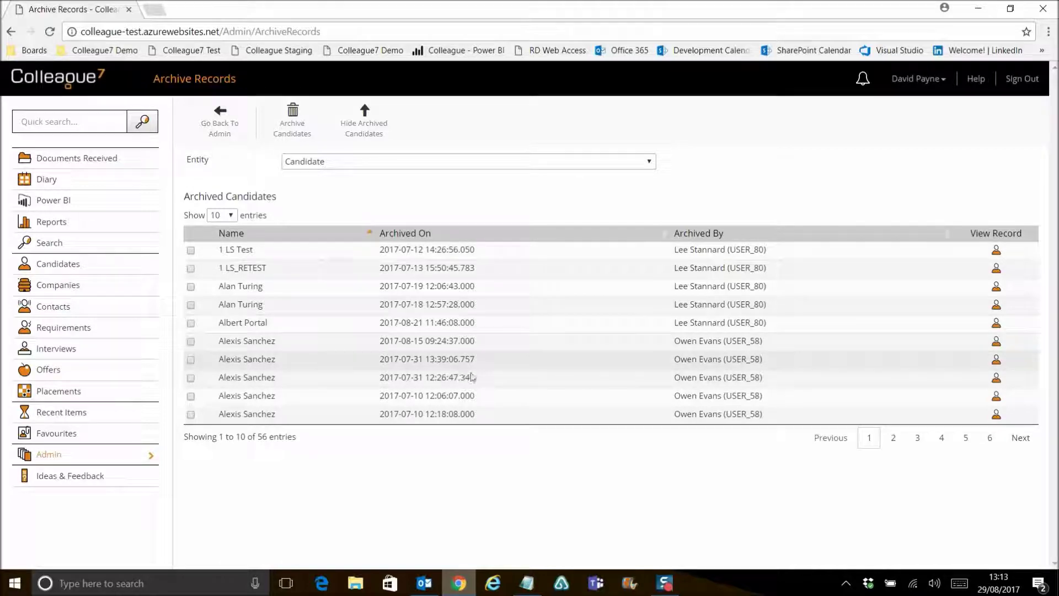
{"action": "left_click", "coordinate": [220, 216]}
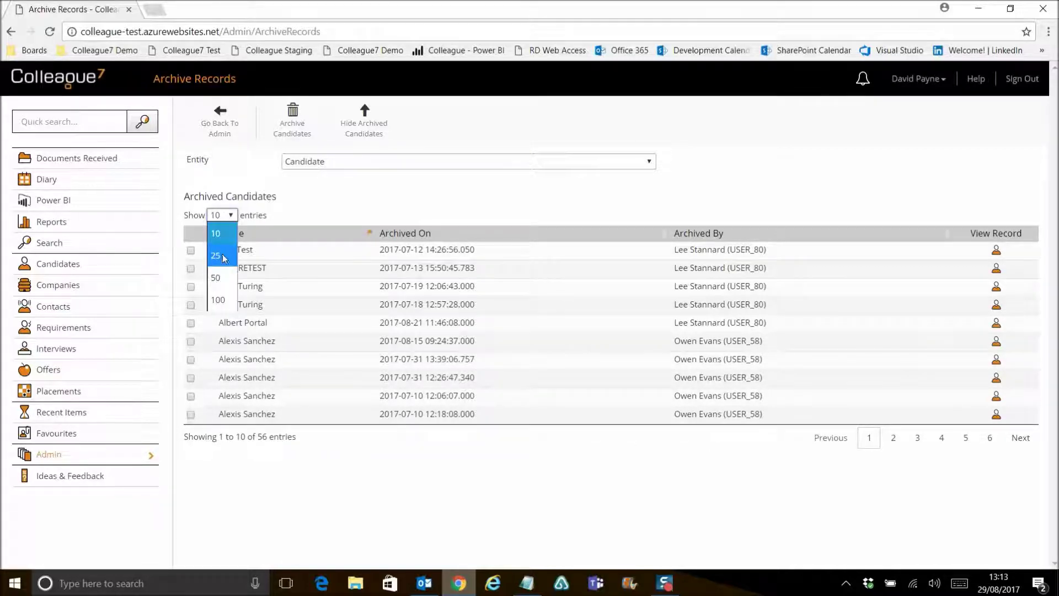
{"action": "left_click", "coordinate": [223, 253]}
Step: Open the record of the candidate archived on 2017-08-21 at 13:52:15 and acknowledge the archive notice
{"action": "scroll", "coordinate": [394, 298], "scroll_direction": "down", "scroll_amount": 3}
{"action": "scroll", "coordinate": [331, 358], "scroll_direction": "up", "scroll_amount": 3}
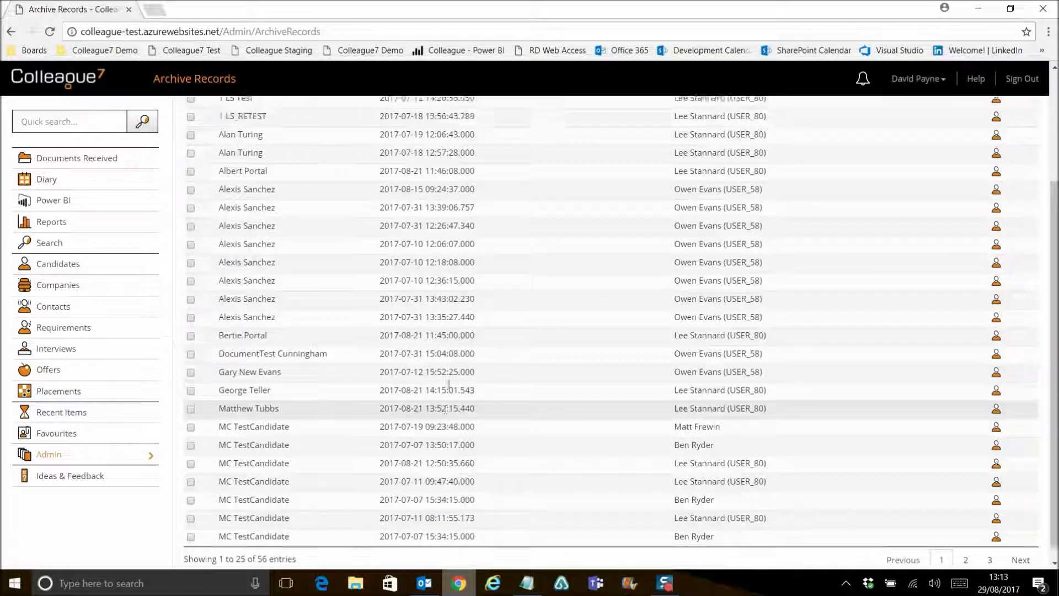
{"action": "scroll", "coordinate": [249, 433], "scroll_direction": "down", "scroll_amount": 3}
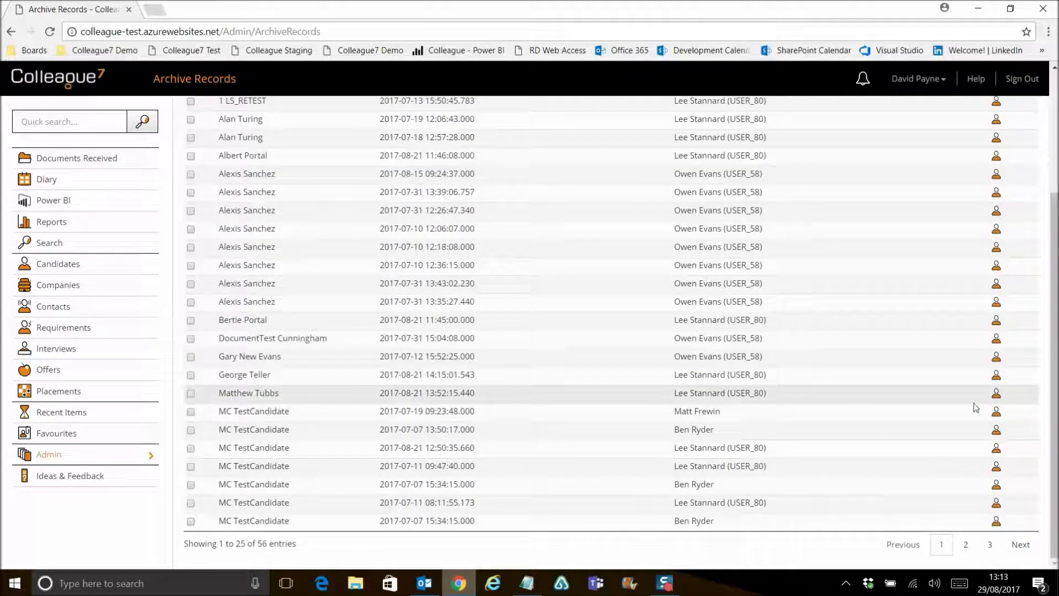
{"action": "left_click", "coordinate": [996, 395]}
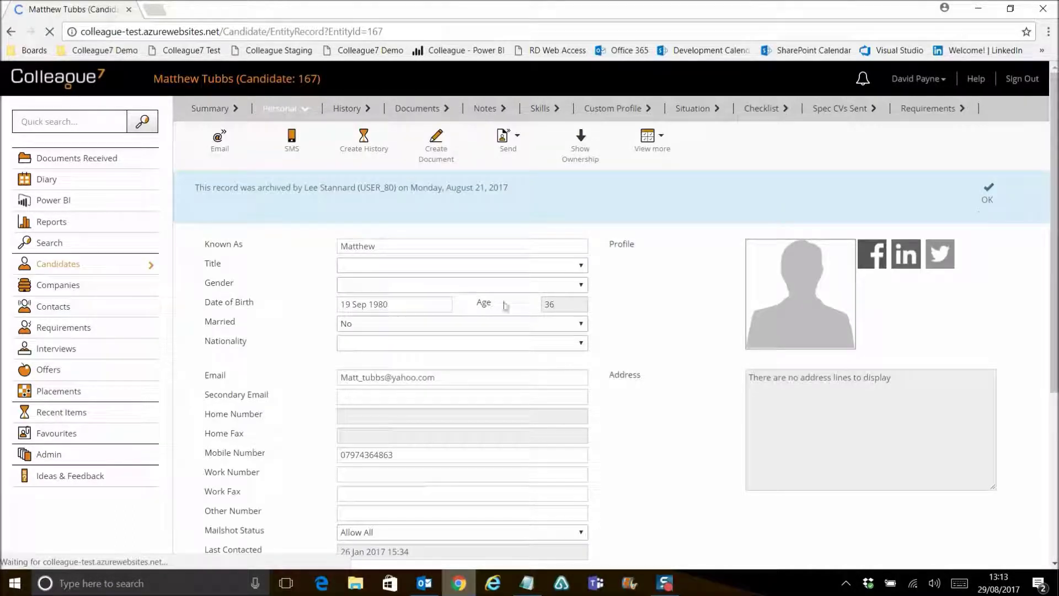
{"action": "left_click", "coordinate": [987, 200]}
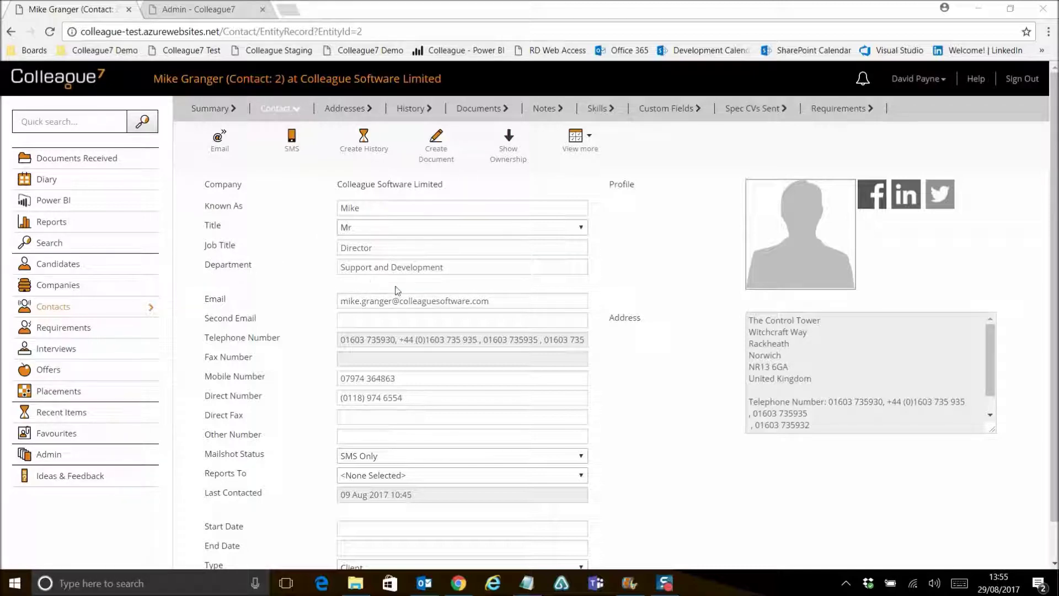
Step: Examine the Last Contacted field on the contact record
{"action": "scroll", "coordinate": [514, 398], "scroll_direction": "down", "scroll_amount": 1}
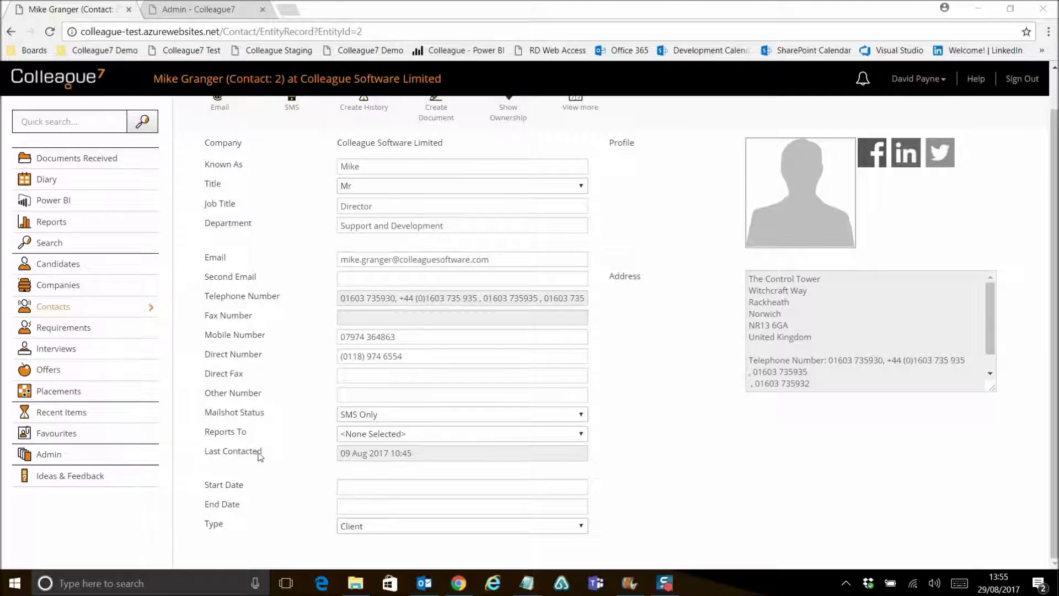
{"action": "left_click", "coordinate": [396, 457]}
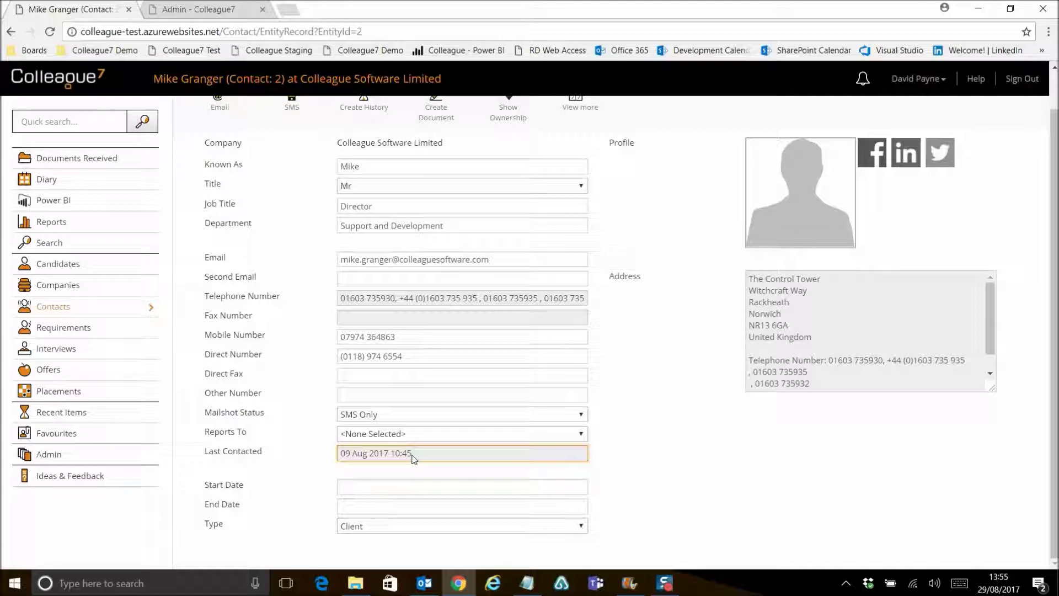
Step: Start a new history entry for the contact, look through its Type options and cancel the entry
{"action": "scroll", "coordinate": [415, 460], "scroll_direction": "up", "scroll_amount": 2}
{"action": "left_click", "coordinate": [361, 139]}
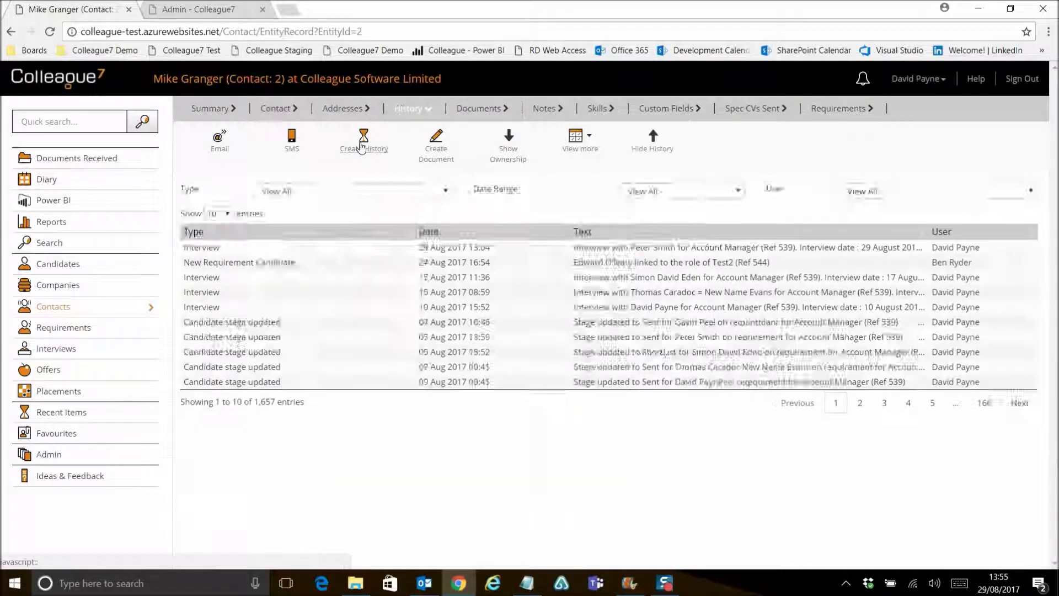
{"action": "left_click", "coordinate": [339, 279]}
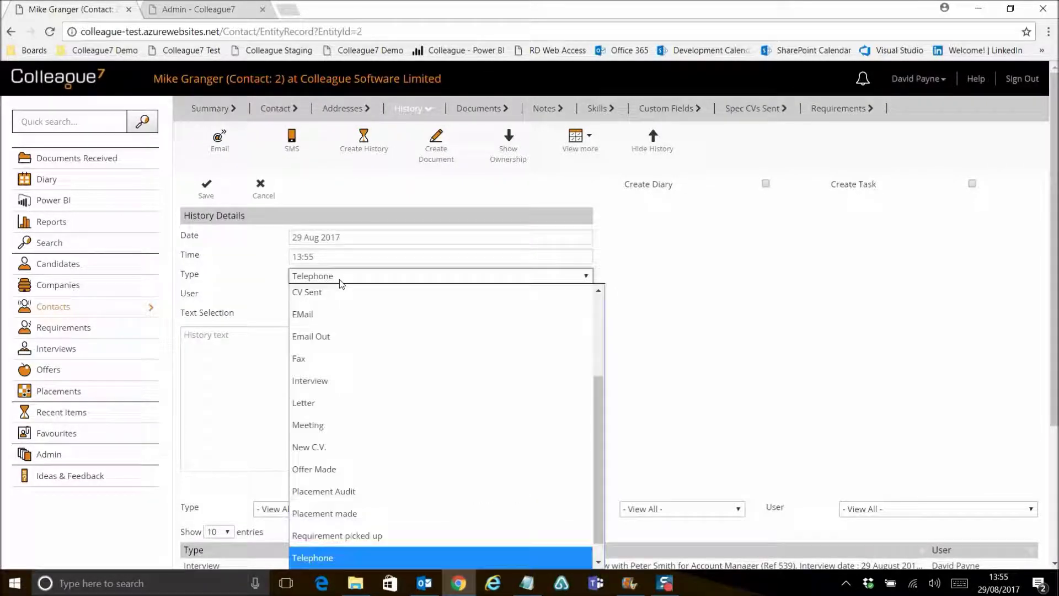
{"action": "scroll", "coordinate": [326, 397], "scroll_direction": "up", "scroll_amount": 3}
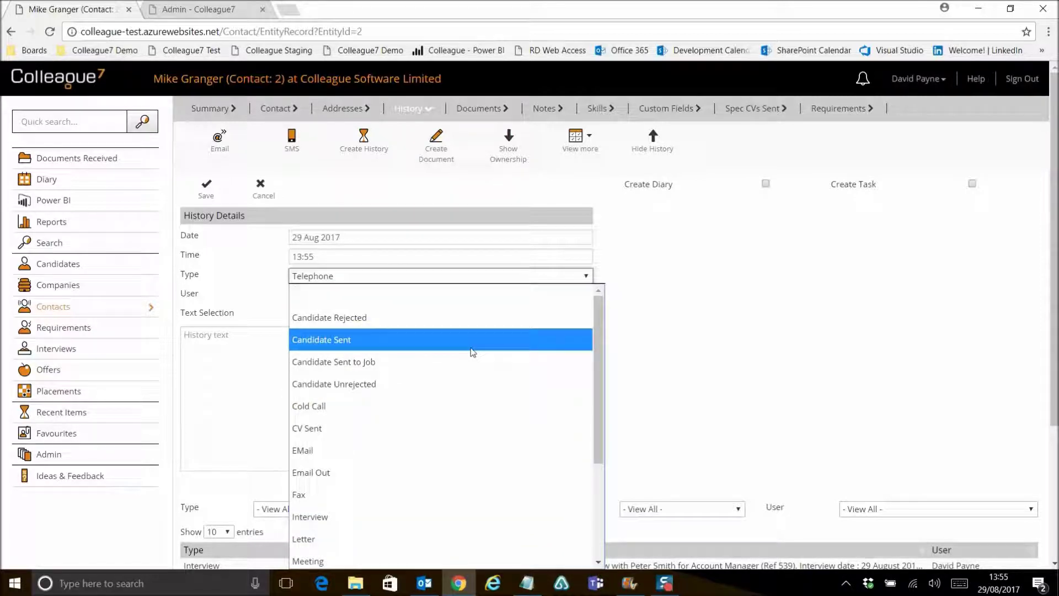
{"action": "left_click", "coordinate": [641, 345]}
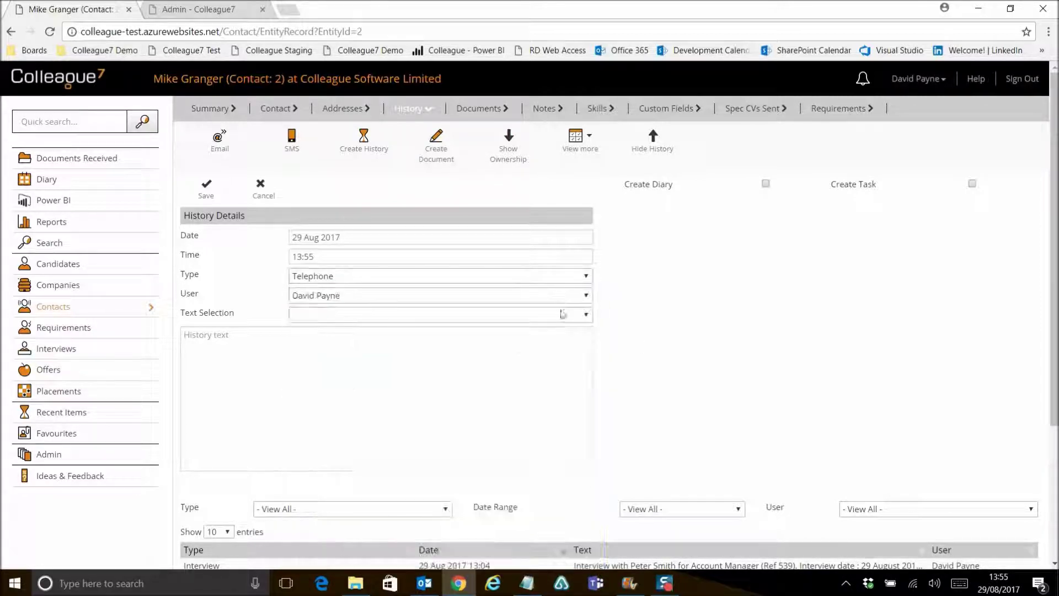
{"action": "left_click", "coordinate": [261, 187]}
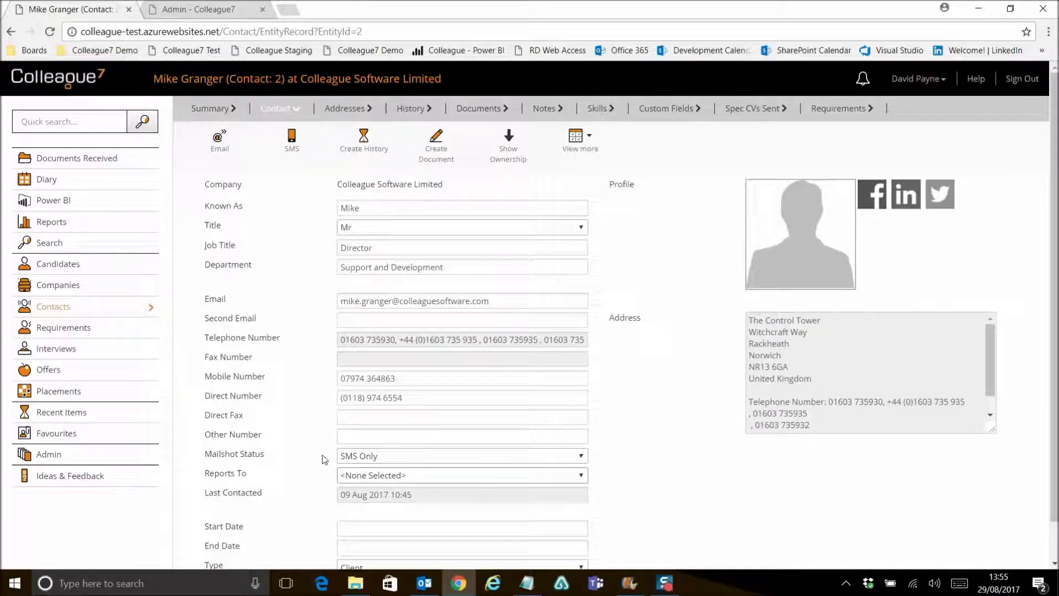
Step: Switch to the Admin page in the other browser tab and open the History Codes lookups
{"action": "left_click", "coordinate": [216, 10]}
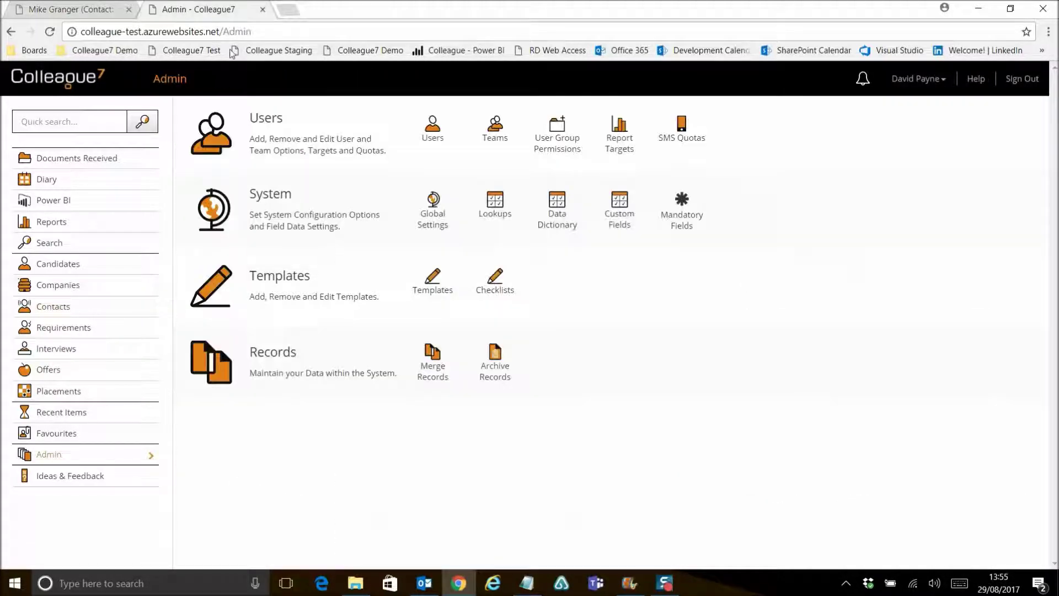
{"action": "left_click", "coordinate": [495, 202]}
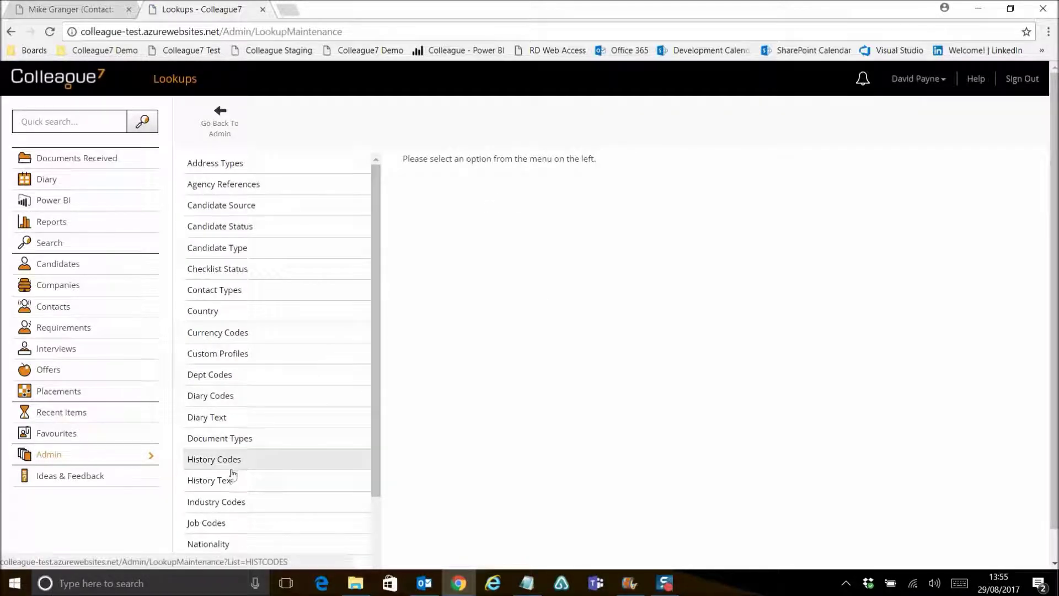
{"action": "left_click", "coordinate": [234, 463]}
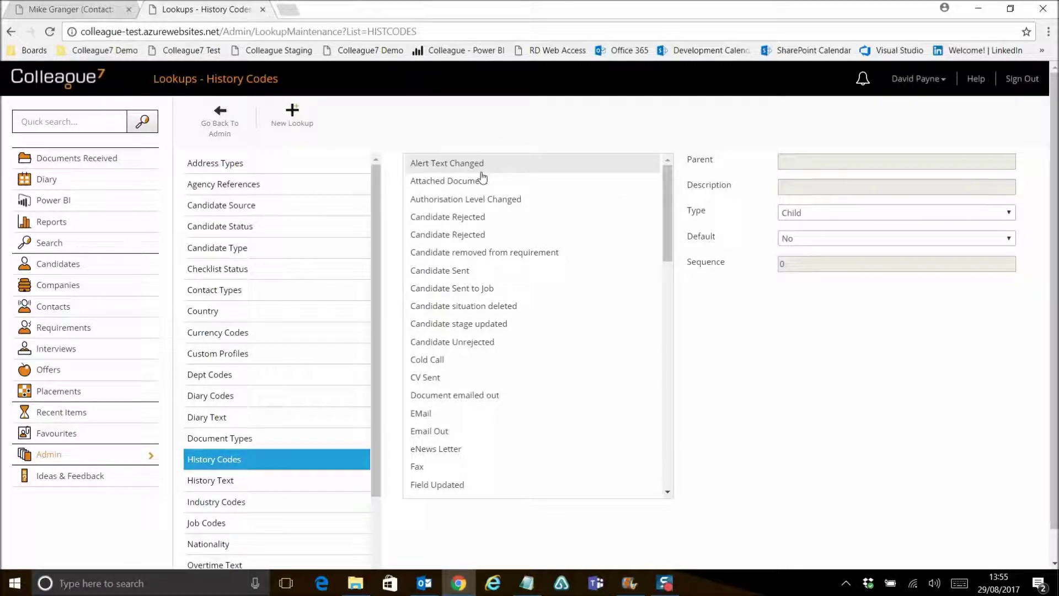
Step: Look through the history codes and examine the Update last contacted setting for Authorisation Level Changed and Candidate Sent
{"action": "scroll", "coordinate": [522, 267], "scroll_direction": "down", "scroll_amount": 3}
{"action": "scroll", "coordinate": [513, 298], "scroll_direction": "down", "scroll_amount": 3}
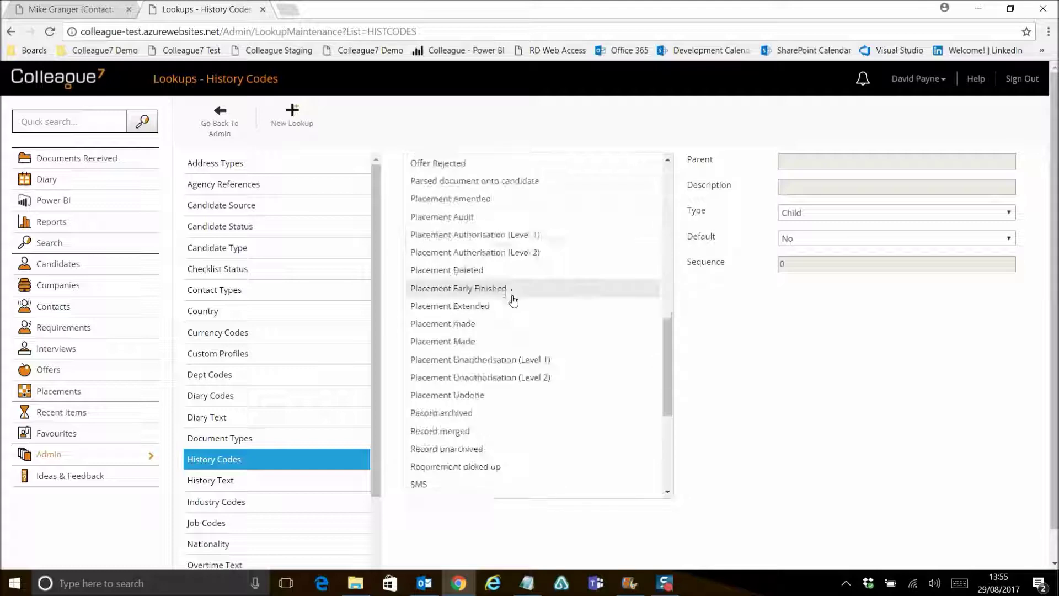
{"action": "scroll", "coordinate": [507, 295], "scroll_direction": "up", "scroll_amount": 10}
{"action": "left_click", "coordinate": [470, 168]}
{"action": "left_click", "coordinate": [466, 181]}
{"action": "left_click", "coordinate": [467, 201]}
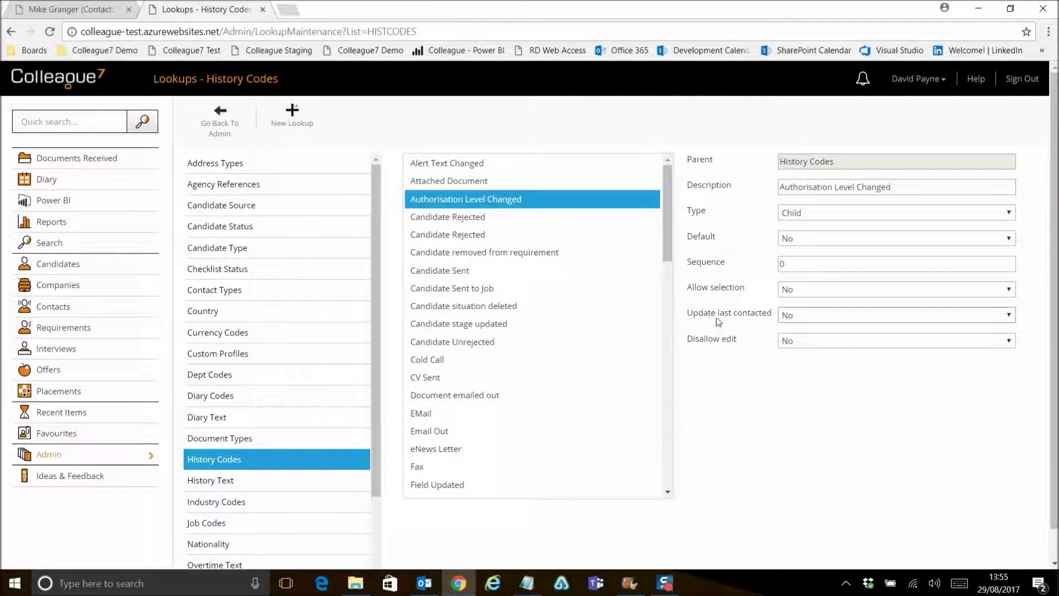
{"action": "left_click", "coordinate": [807, 322]}
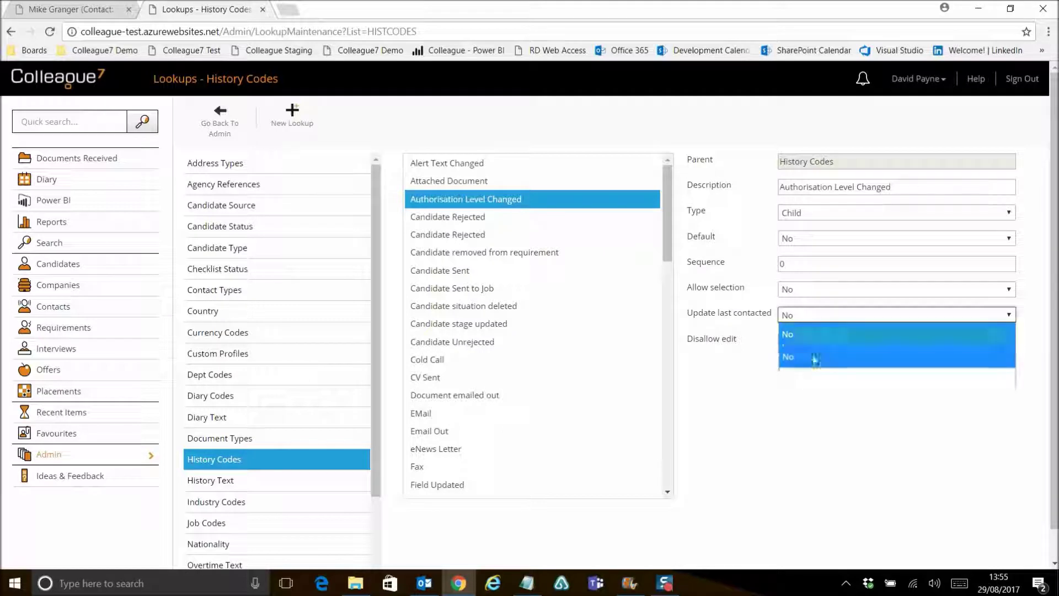
{"action": "left_click", "coordinate": [811, 321]}
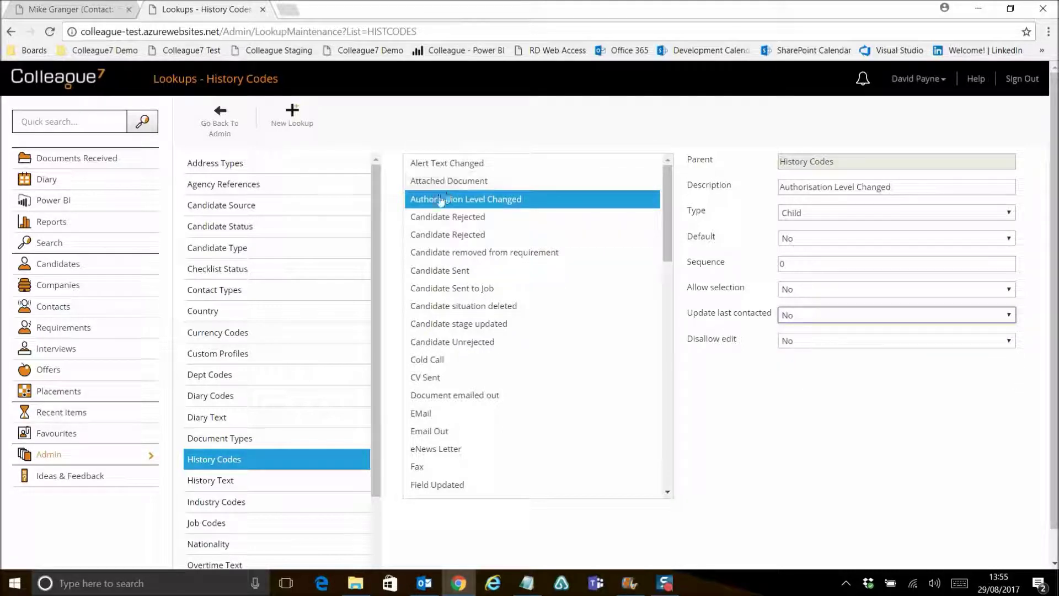
{"action": "left_click", "coordinate": [434, 269]}
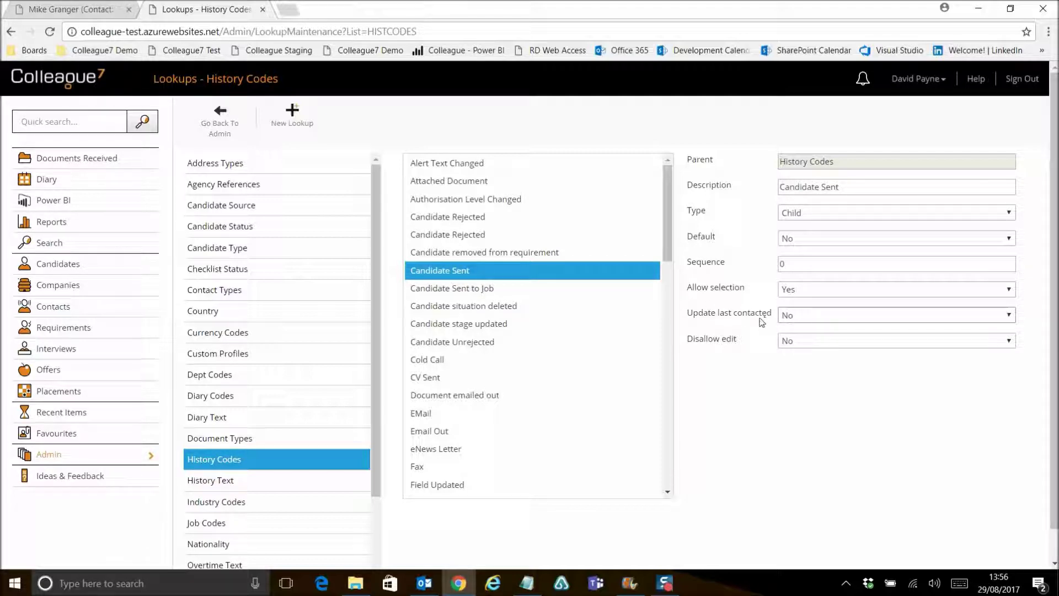
Step: Return to the contact record in the other browser tab and check its Last Contacted field
{"action": "left_click", "coordinate": [72, 9]}
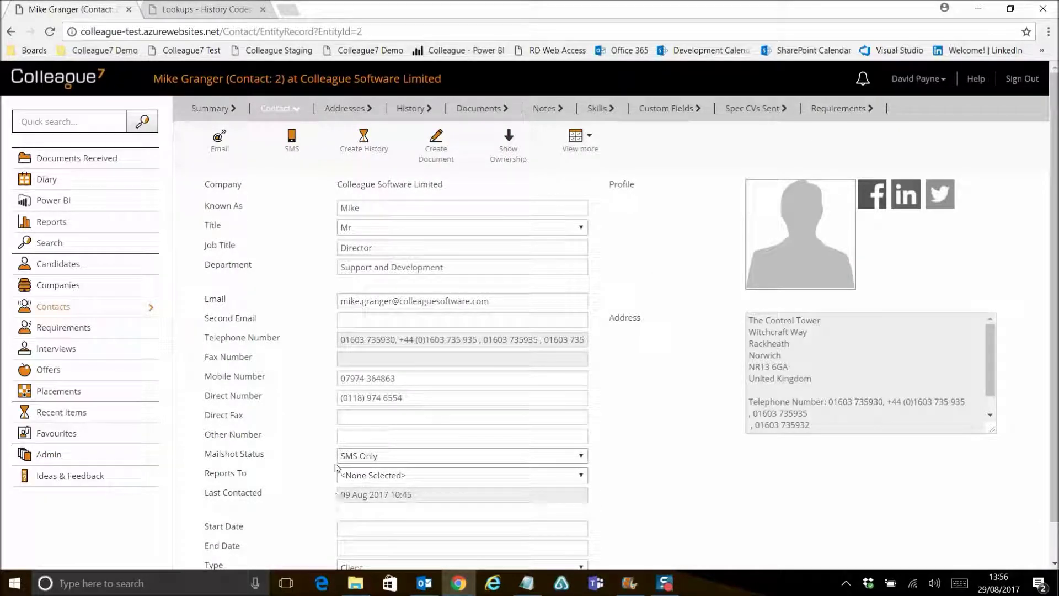
{"action": "scroll", "coordinate": [309, 403], "scroll_direction": "down", "scroll_amount": 1}
{"action": "scroll", "coordinate": [301, 432], "scroll_direction": "up", "scroll_amount": 1}
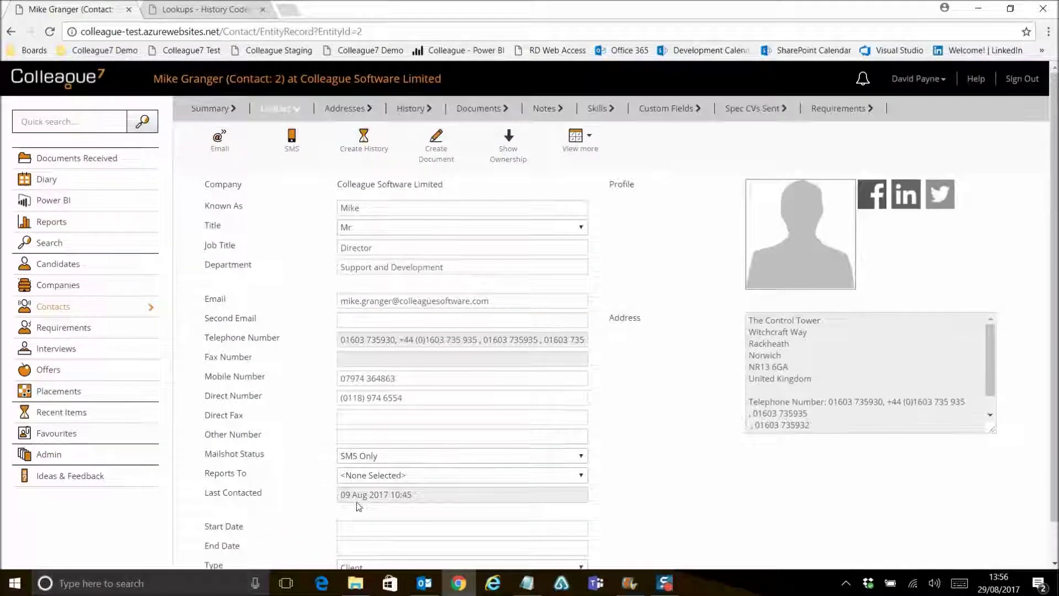